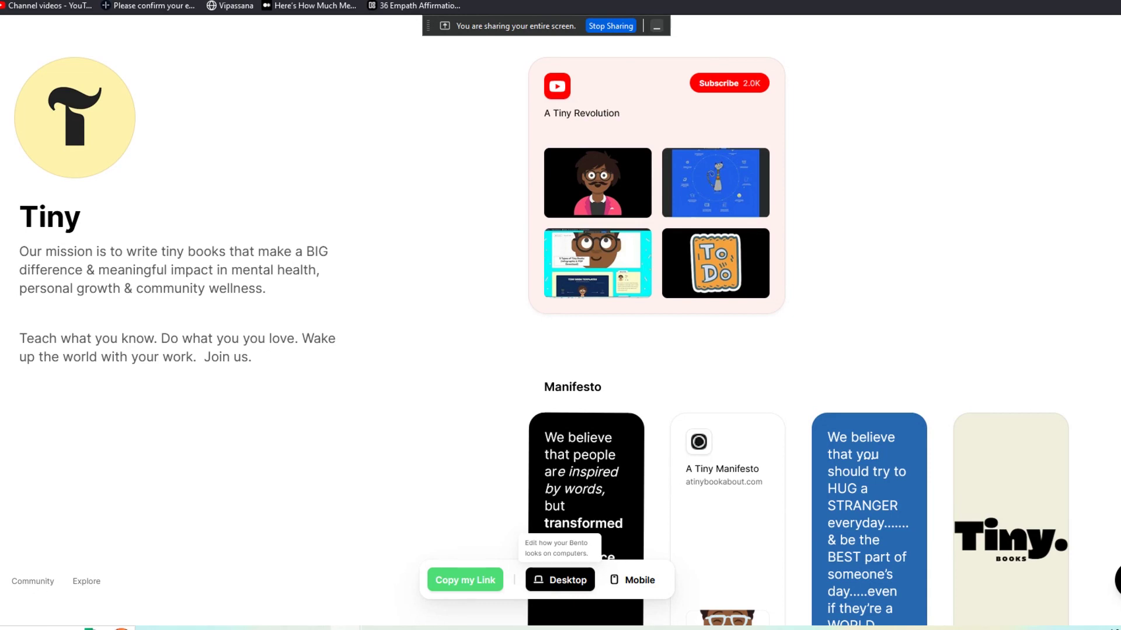
Scroll up and down through the current page to browse its content
{"action": "scroll", "coordinate": [799, 327], "scroll_direction": "down", "scroll_amount": 3}
{"action": "scroll", "coordinate": [798, 327], "scroll_direction": "up", "scroll_amount": 4}
{"action": "scroll", "coordinate": [798, 327], "scroll_direction": "down", "scroll_amount": 8}
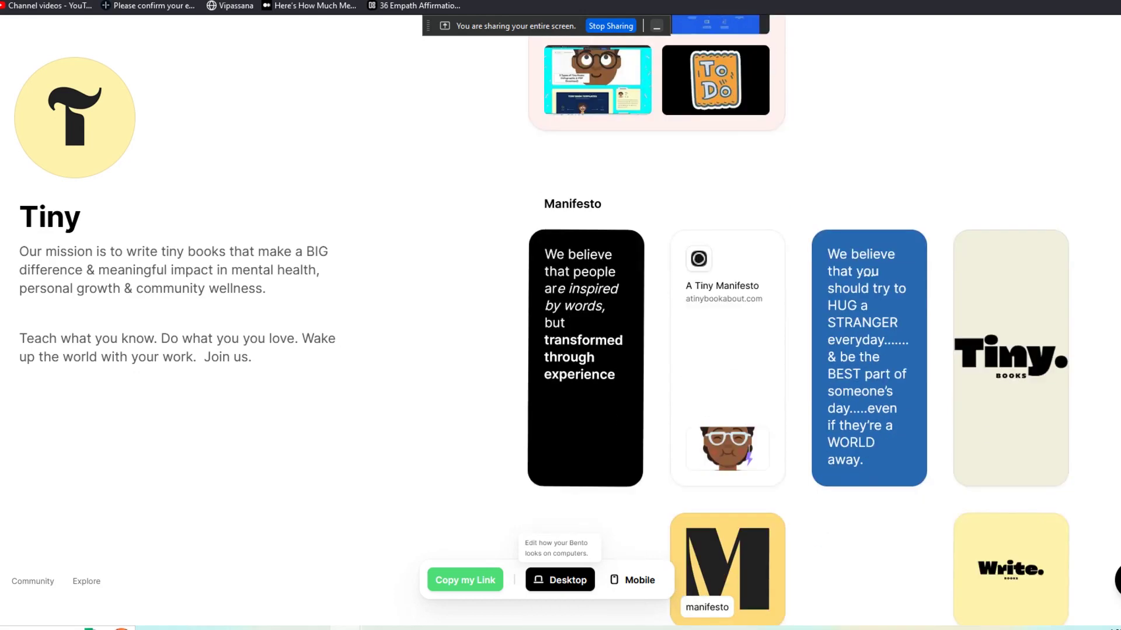
{"action": "scroll", "coordinate": [798, 327], "scroll_direction": "down", "scroll_amount": 12}
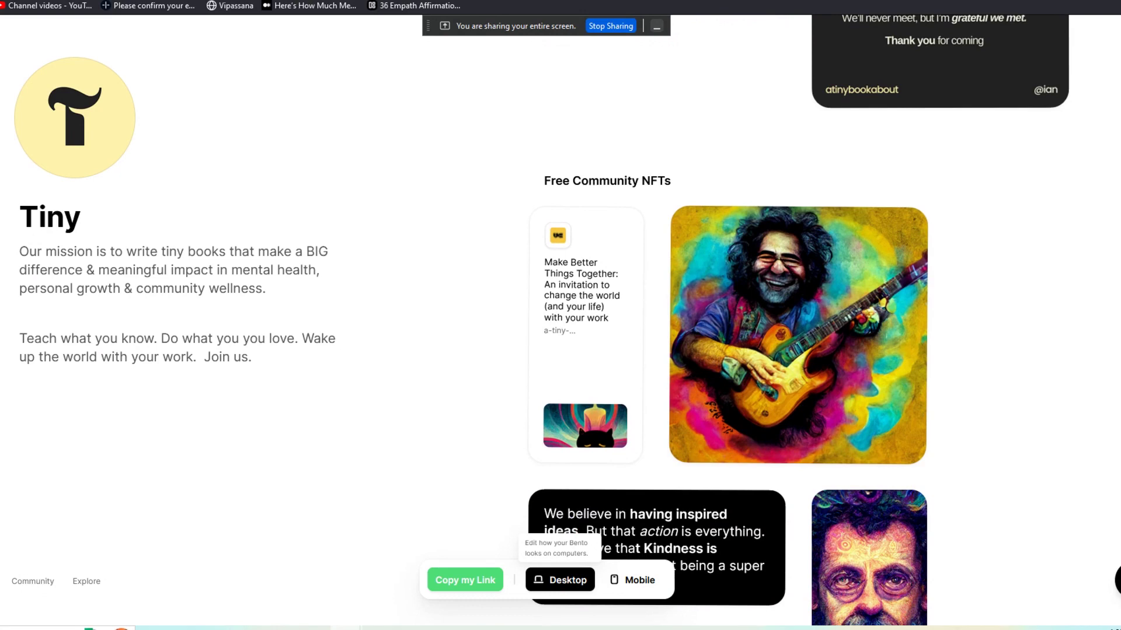
{"action": "scroll", "coordinate": [799, 327], "scroll_direction": "down", "scroll_amount": 6}
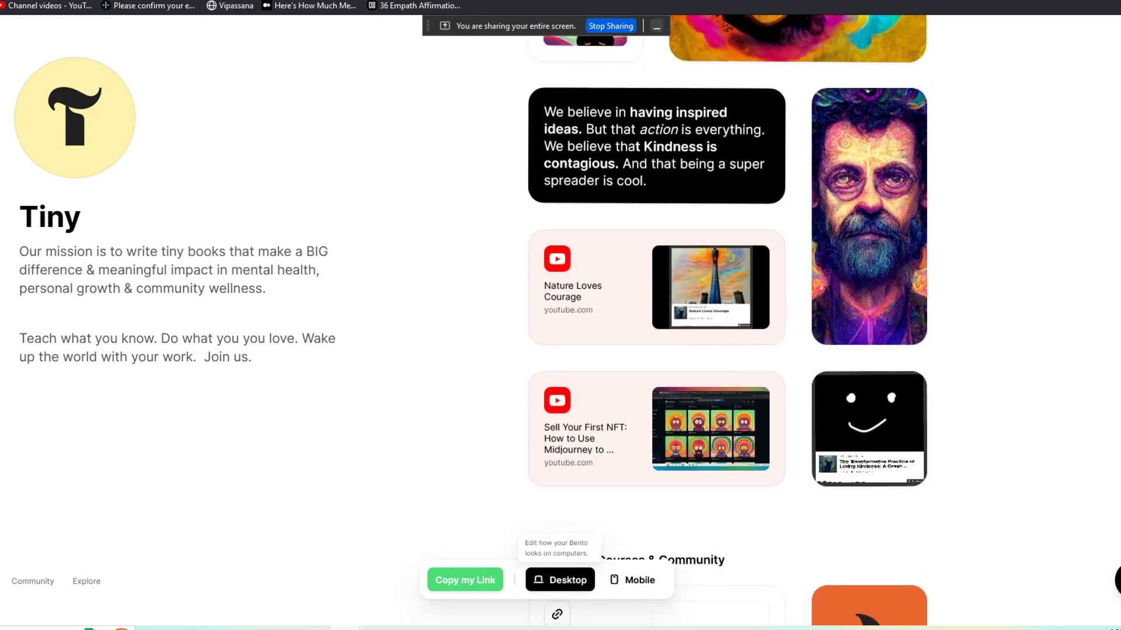
{"action": "scroll", "coordinate": [799, 327], "scroll_direction": "down", "scroll_amount": 7}
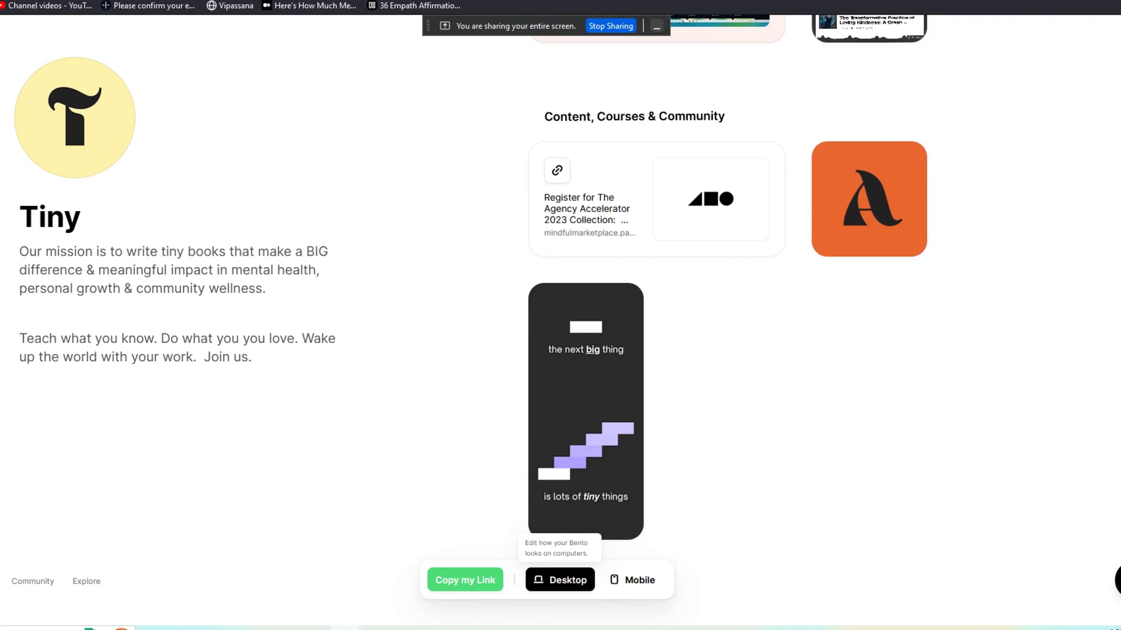
{"action": "scroll", "coordinate": [728, 263], "scroll_direction": "up", "scroll_amount": 4}
{"action": "scroll", "coordinate": [727, 263], "scroll_direction": "up", "scroll_amount": 4}
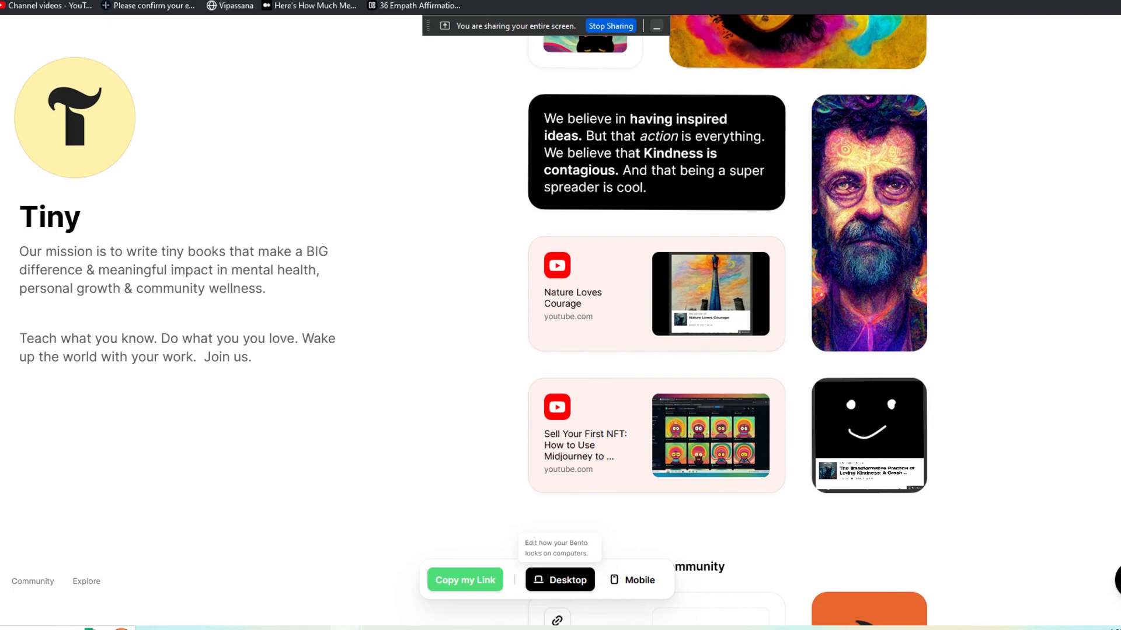
{"action": "scroll", "coordinate": [727, 320], "scroll_direction": "up", "scroll_amount": 1}
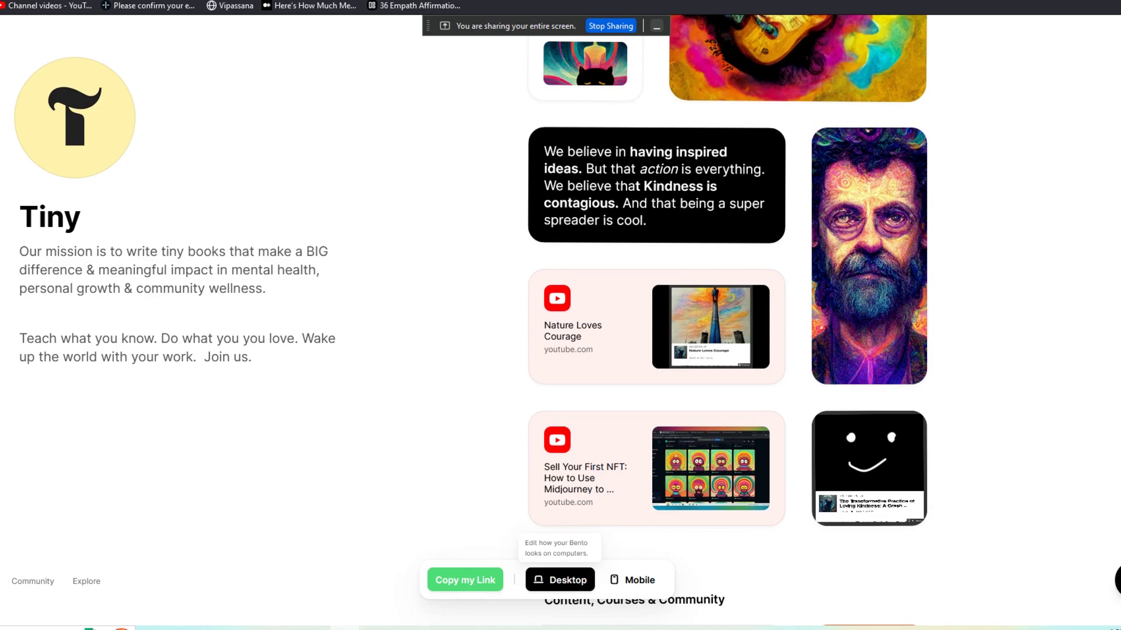
{"action": "scroll", "coordinate": [727, 321], "scroll_direction": "up", "scroll_amount": 8}
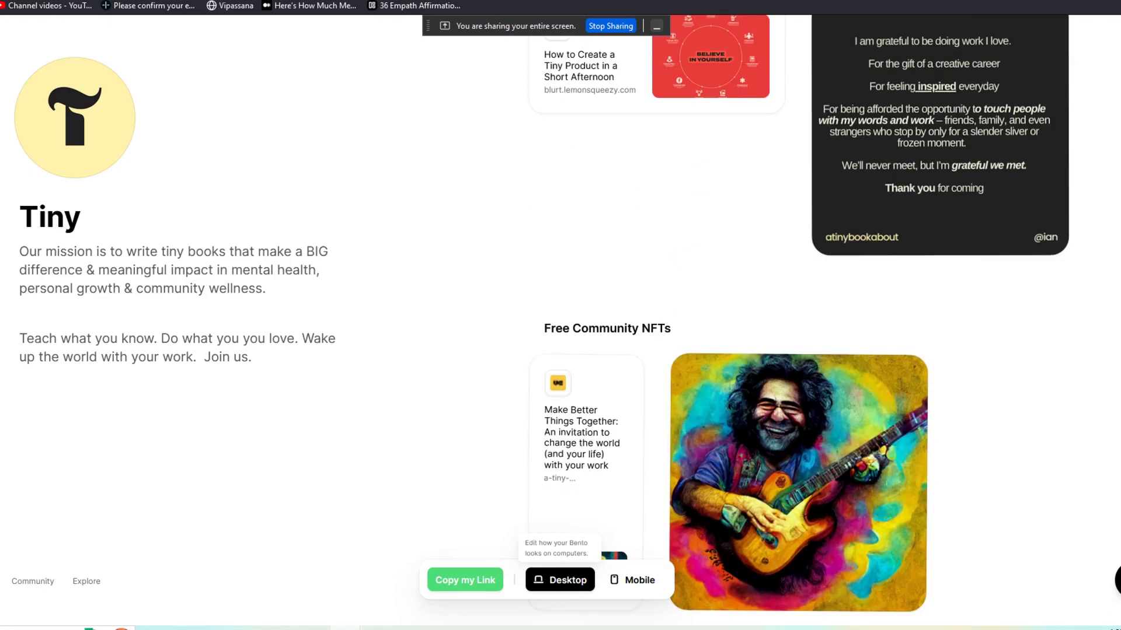
{"action": "scroll", "coordinate": [800, 321], "scroll_direction": "up", "scroll_amount": 15}
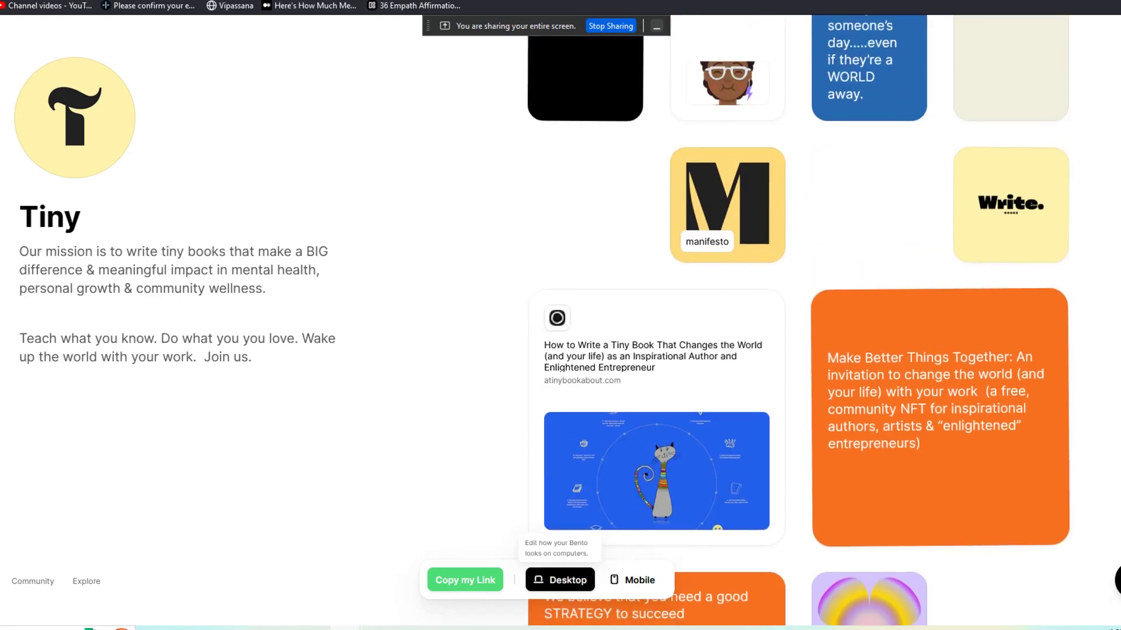
{"action": "scroll", "coordinate": [800, 321], "scroll_direction": "up", "scroll_amount": 6}
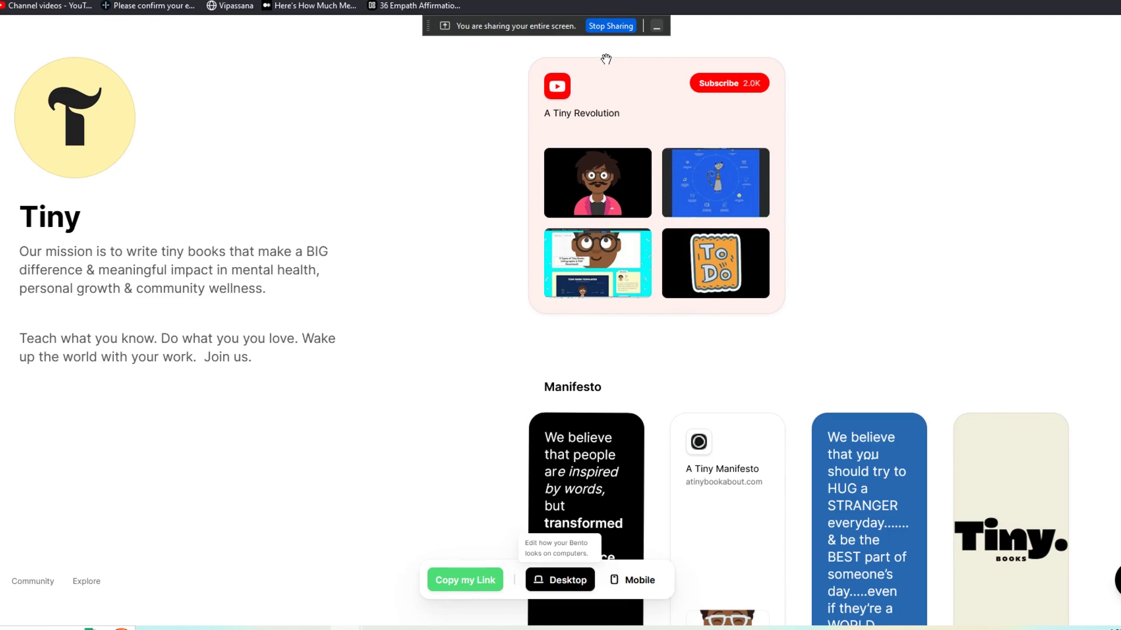
Switch tabs and go to the Tiny site by entering 'tiny' as the address
{"action": "mouse_move", "coordinate": [595, 60]}
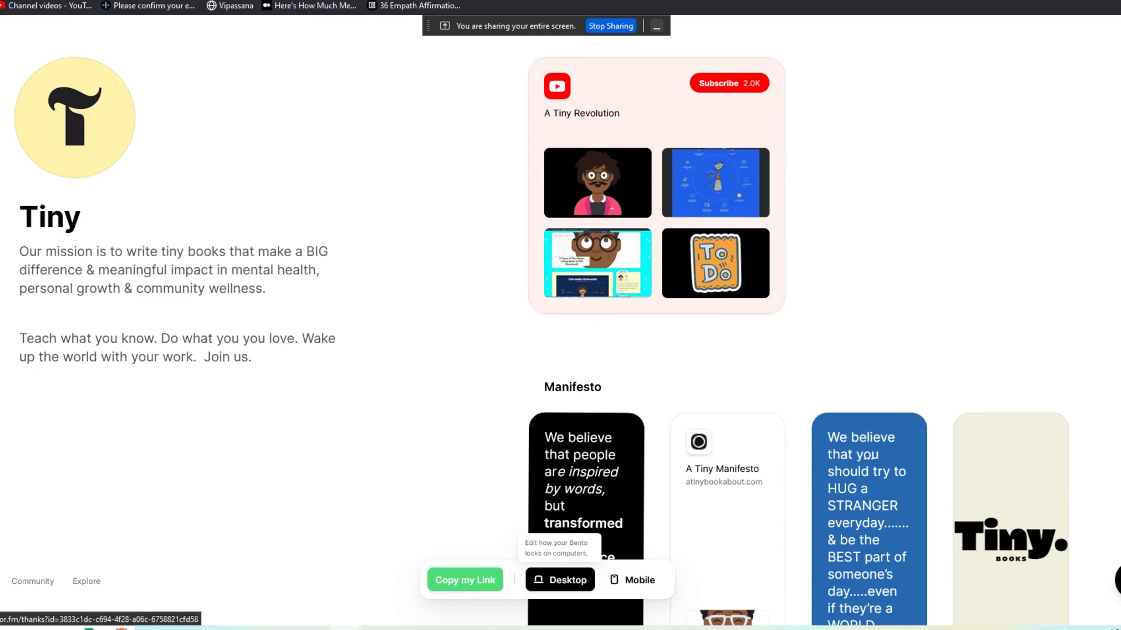
{"action": "key", "text": "ctrl+Tab"}
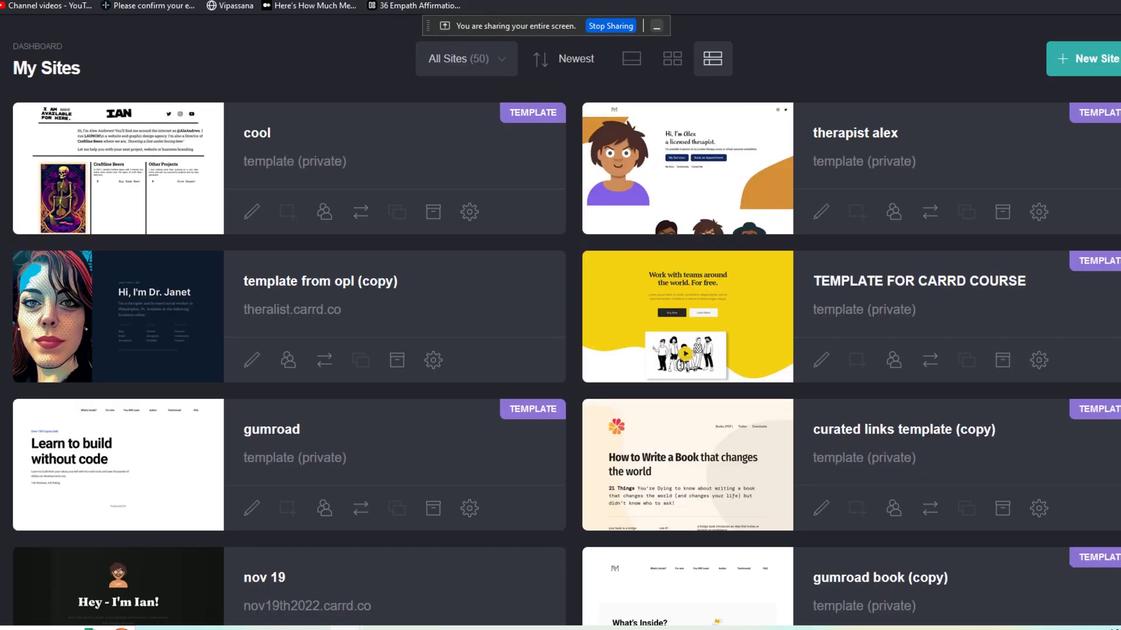
{"action": "key", "text": "ctrl+l"}
{"action": "type", "text": "tiny"}
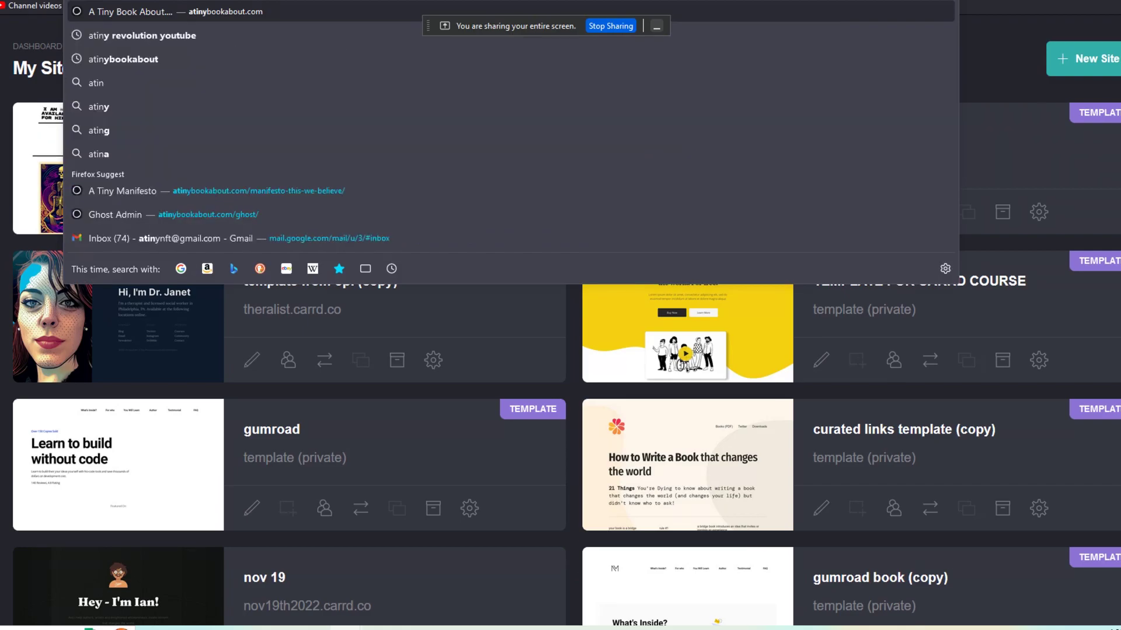
{"action": "key", "text": "Return"}
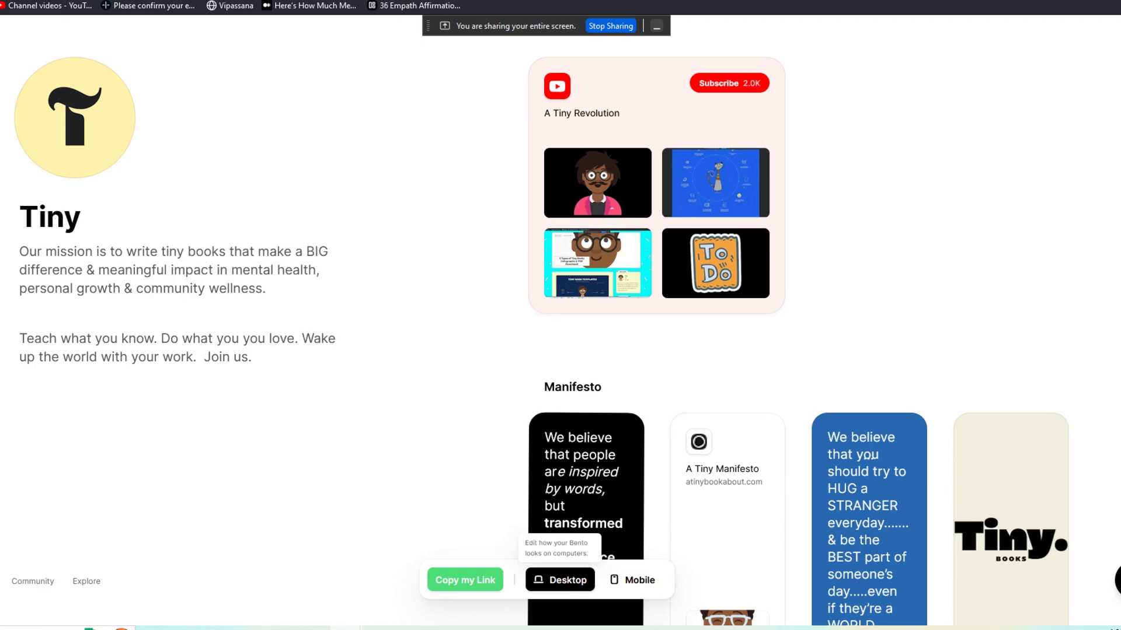
Resize the black and blue Manifesto cards to large squares
{"action": "scroll", "coordinate": [616, 171], "scroll_direction": "down", "scroll_amount": 5}
{"action": "scroll", "coordinate": [616, 171], "scroll_direction": "up", "scroll_amount": 5}
{"action": "scroll", "coordinate": [616, 171], "scroll_direction": "down", "scroll_amount": 7}
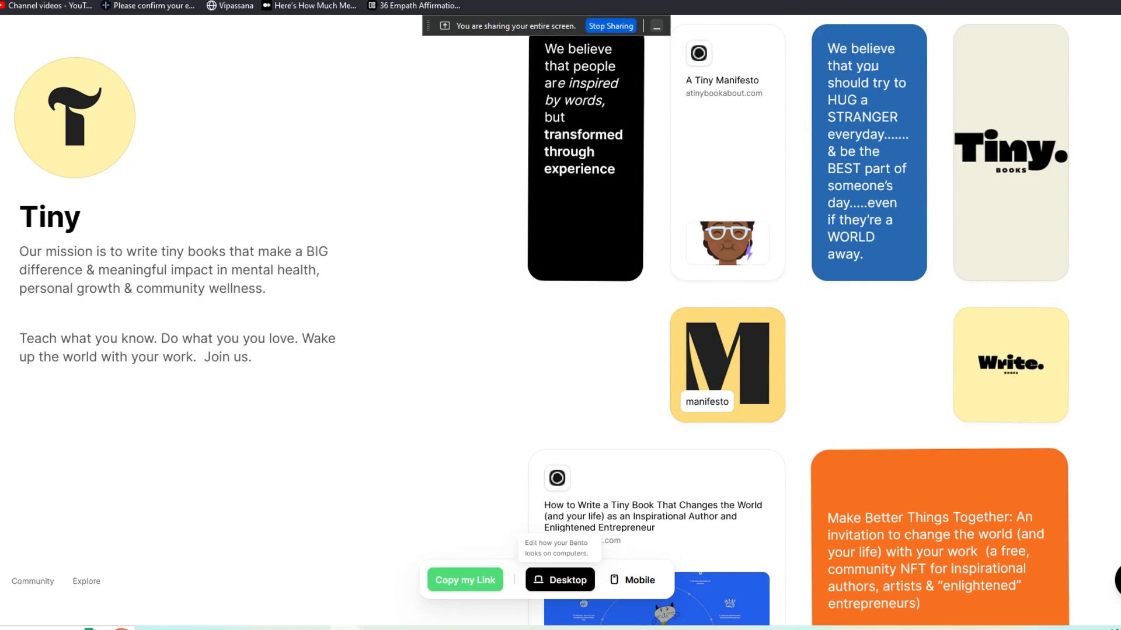
{"action": "scroll", "coordinate": [875, 321], "scroll_direction": "up", "scroll_amount": 3}
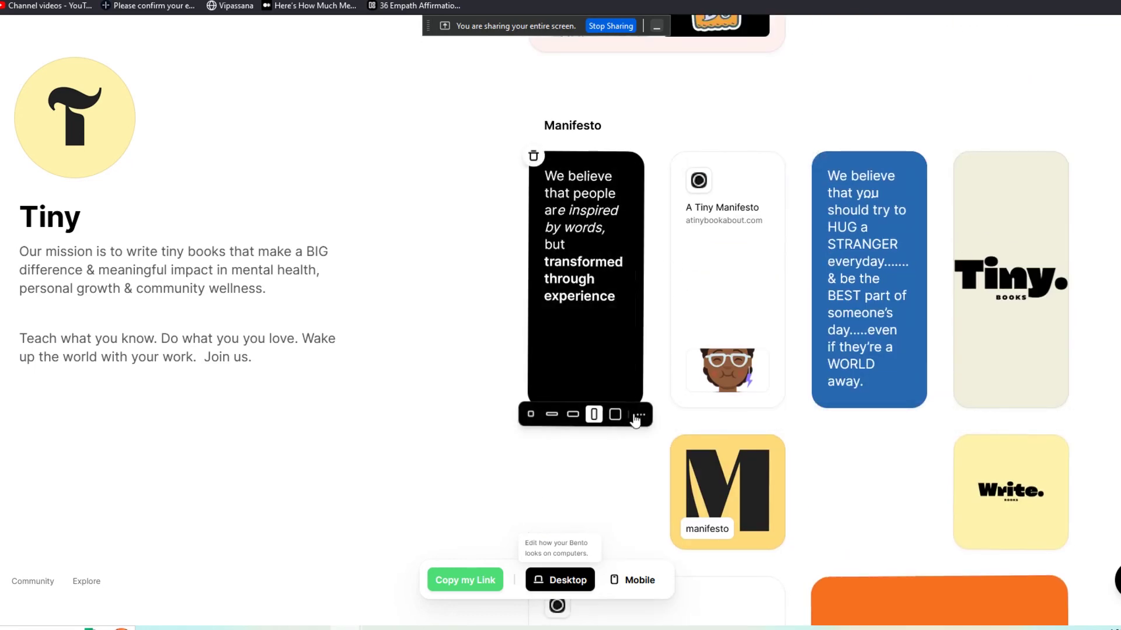
{"action": "left_click", "coordinate": [615, 415]}
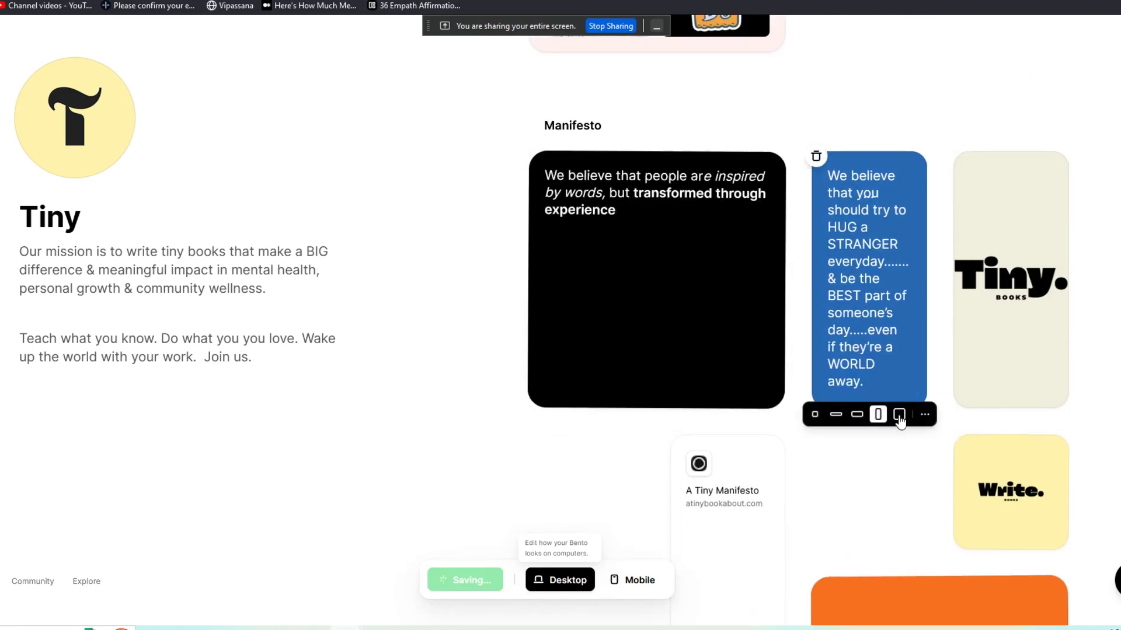
{"action": "left_click", "coordinate": [856, 415]}
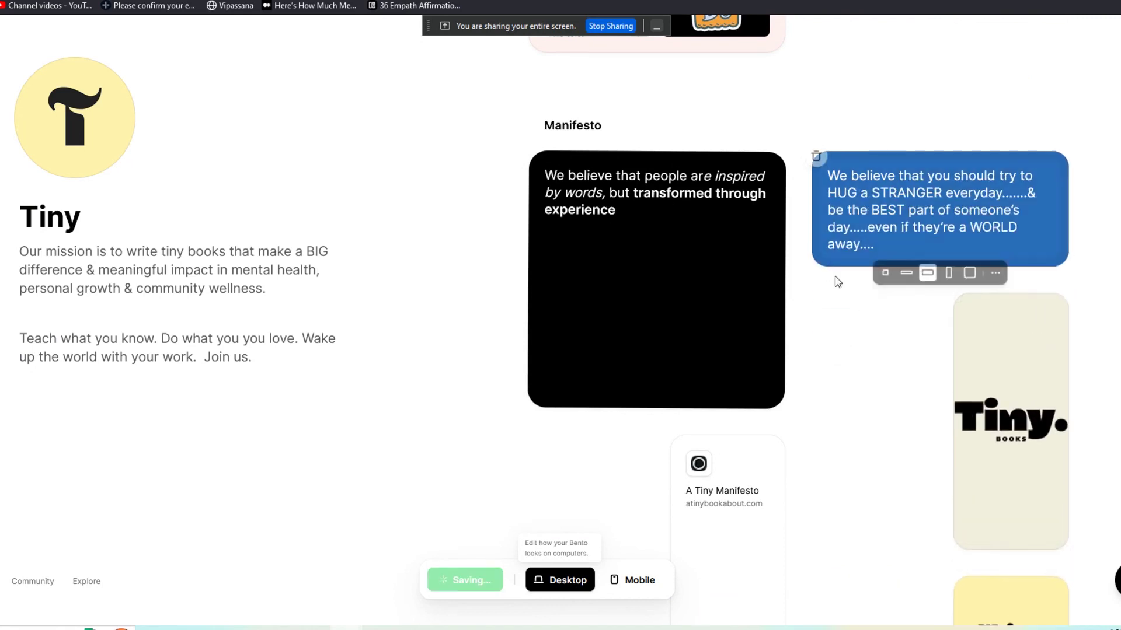
{"action": "left_click", "coordinate": [885, 273]}
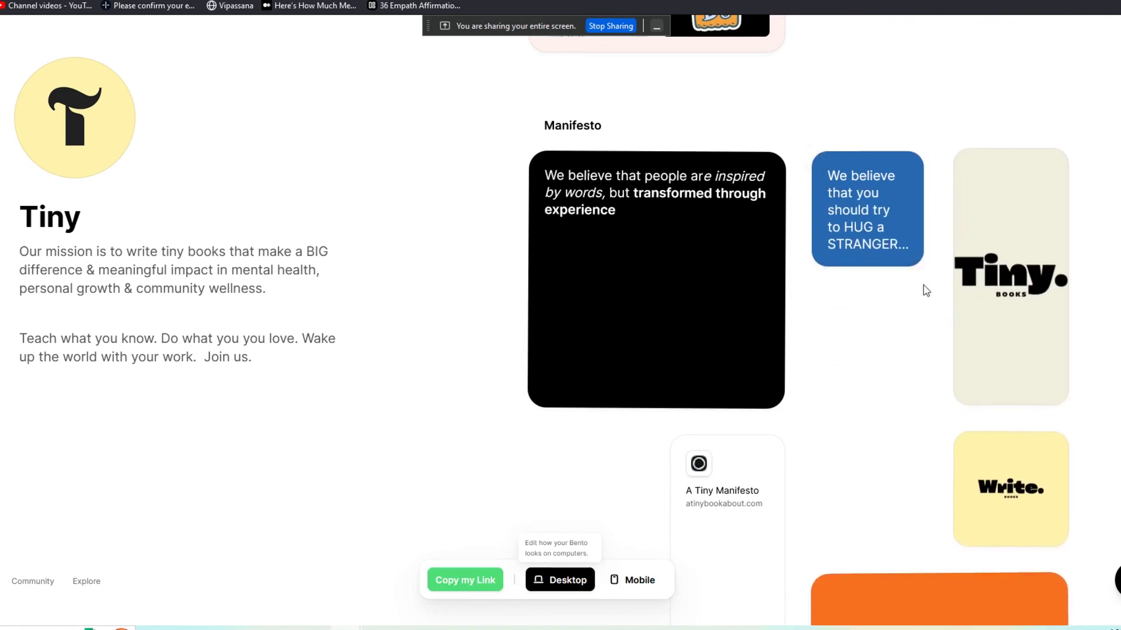
{"action": "mouse_move", "coordinate": [914, 283]}
{"action": "left_click", "coordinate": [899, 272]}
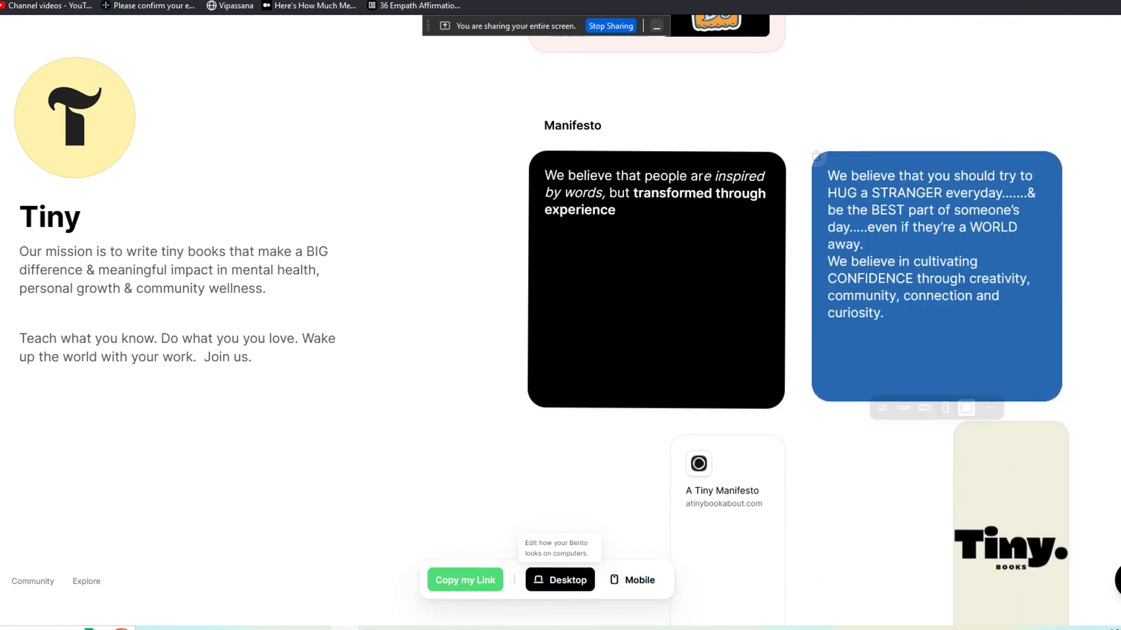
Scroll down to the 'How to Create a Tiny Product in a Short Afternoon' card
{"action": "scroll", "coordinate": [900, 284], "scroll_direction": "down", "scroll_amount": 10}
{"action": "scroll", "coordinate": [882, 262], "scroll_direction": "down", "scroll_amount": 8}
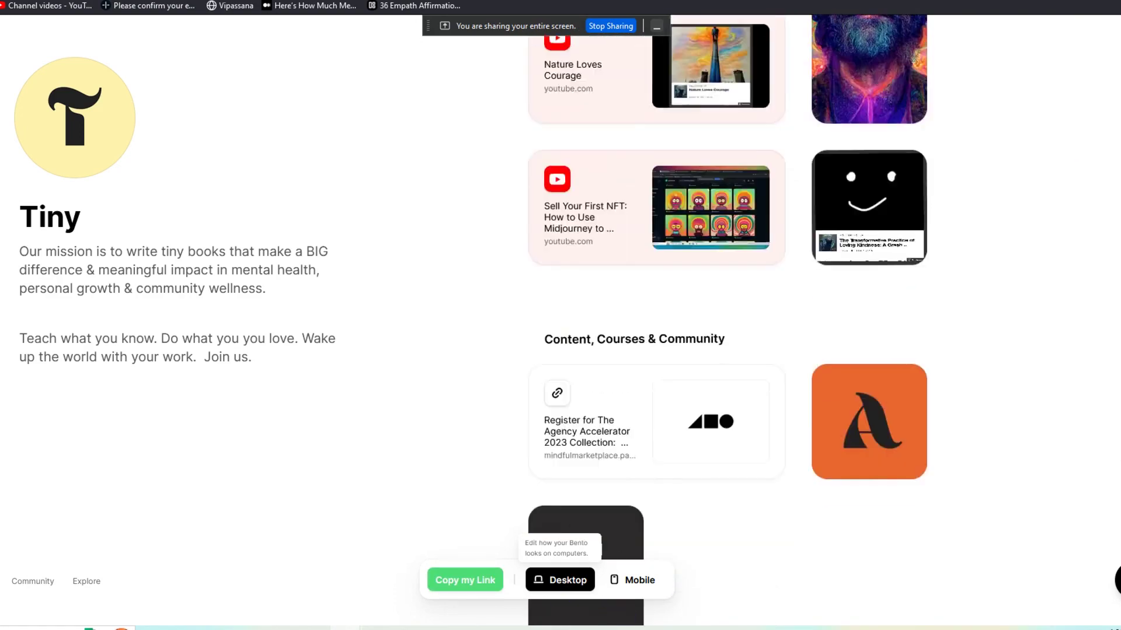
{"action": "scroll", "coordinate": [883, 262], "scroll_direction": "up", "scroll_amount": 5}
{"action": "scroll", "coordinate": [883, 262], "scroll_direction": "down", "scroll_amount": 5}
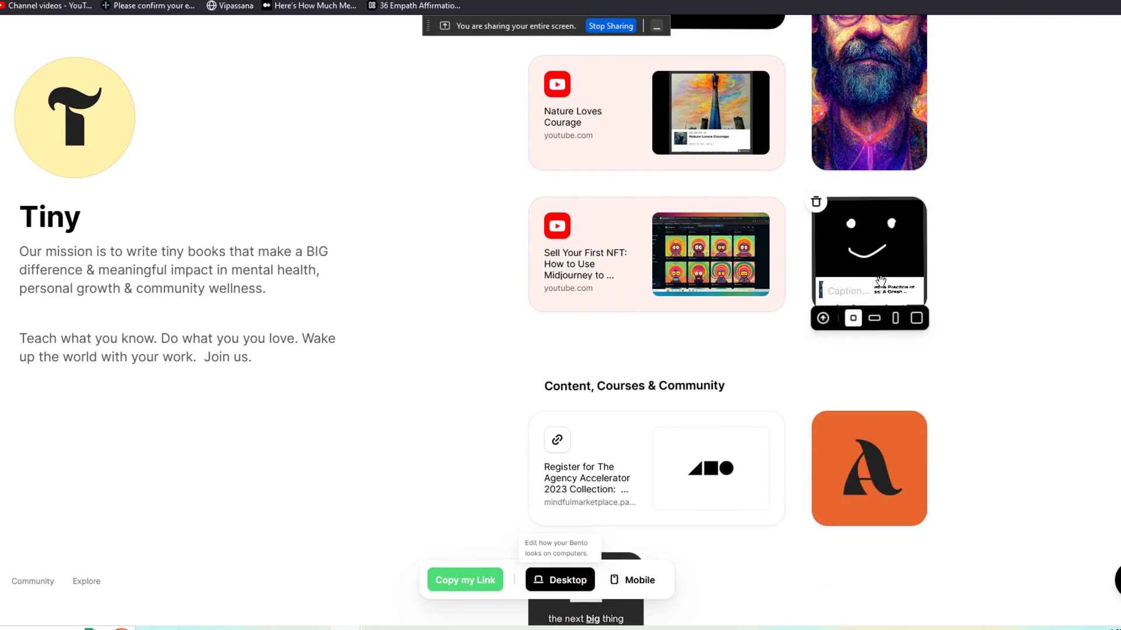
{"action": "mouse_move", "coordinate": [785, 309]}
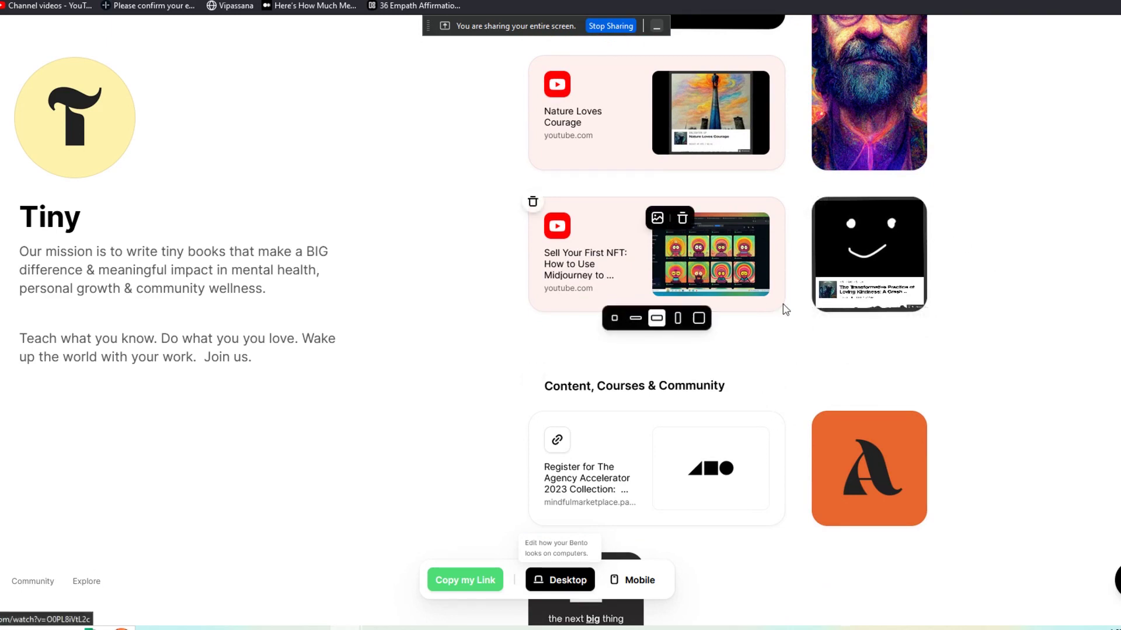
{"action": "mouse_move", "coordinate": [858, 241]}
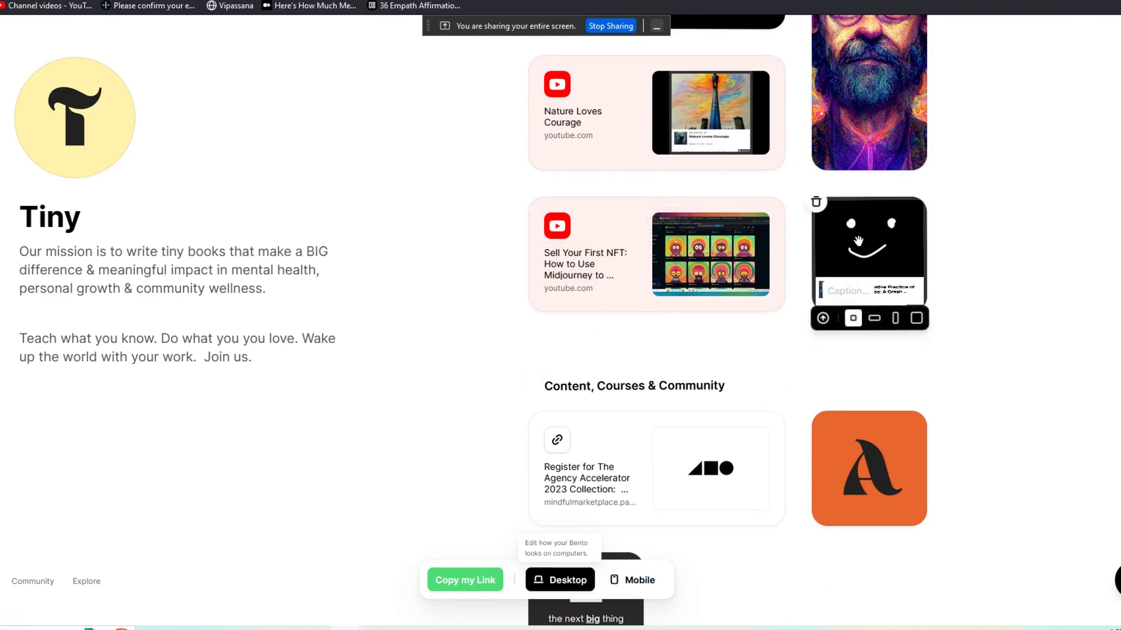
{"action": "mouse_move", "coordinate": [620, 299]}
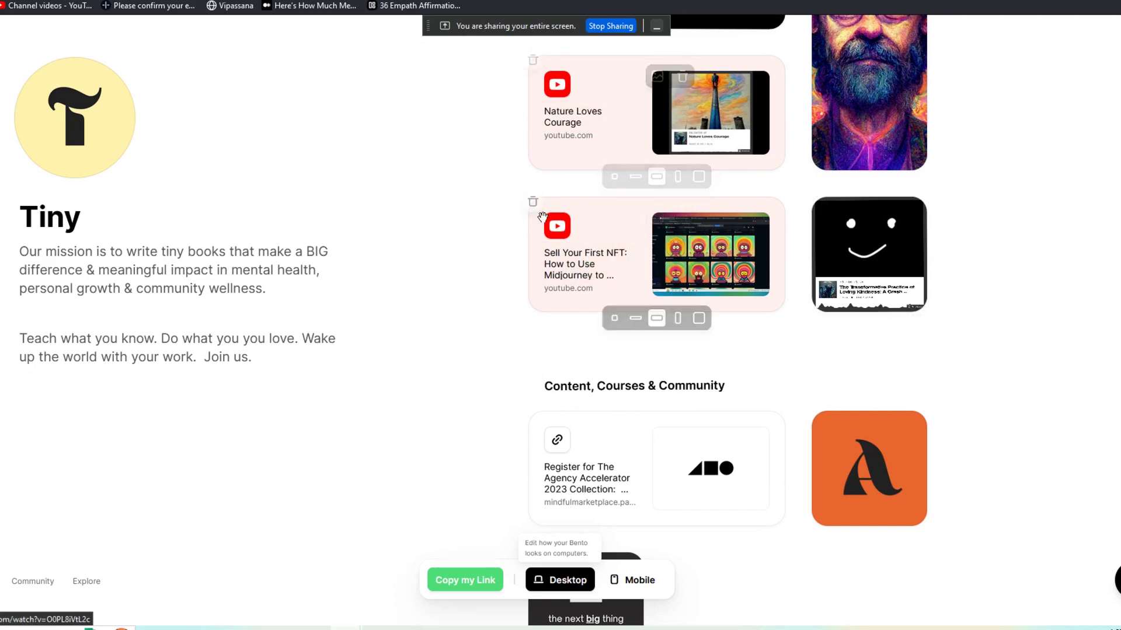
{"action": "scroll", "coordinate": [463, 453], "scroll_direction": "down", "scroll_amount": 5}
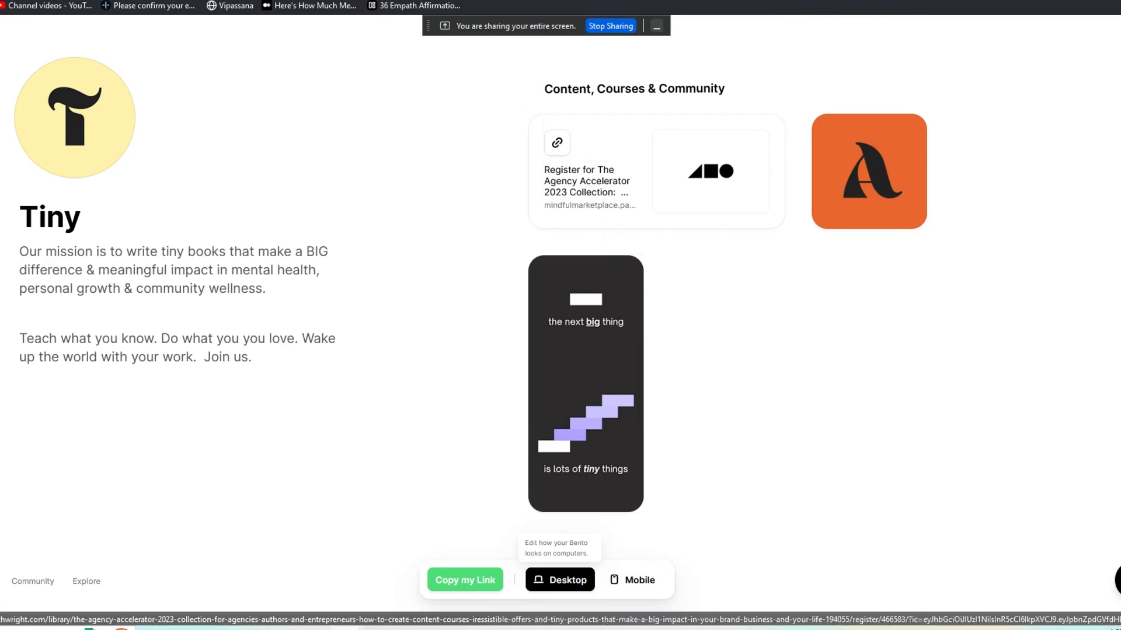
{"action": "scroll", "coordinate": [799, 315], "scroll_direction": "up", "scroll_amount": 10}
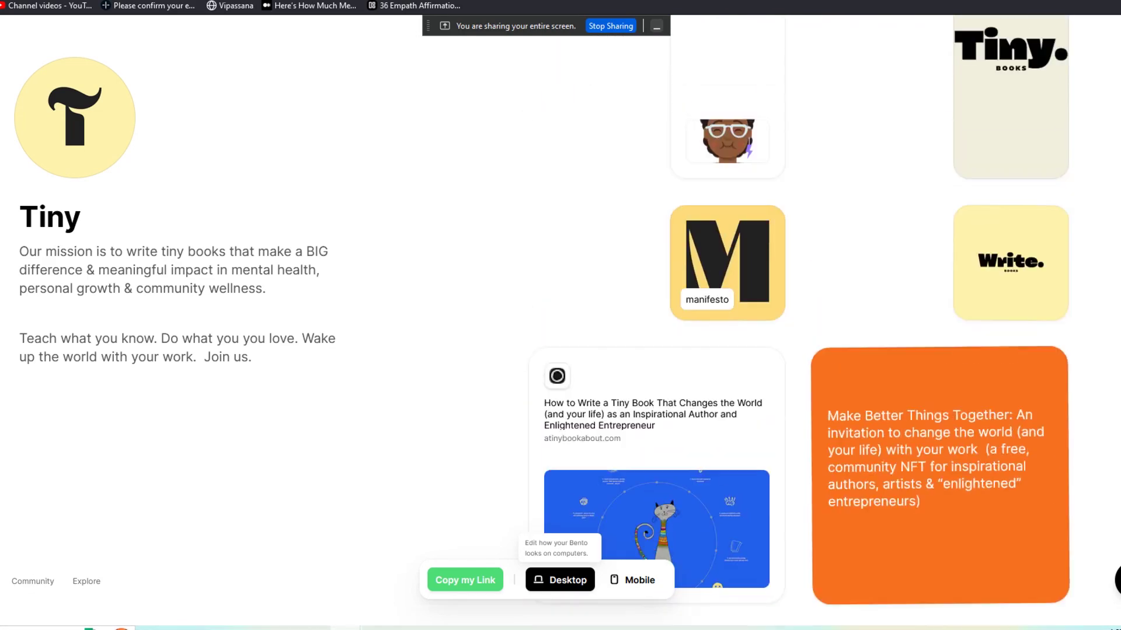
{"action": "scroll", "coordinate": [799, 315], "scroll_direction": "up", "scroll_amount": 6}
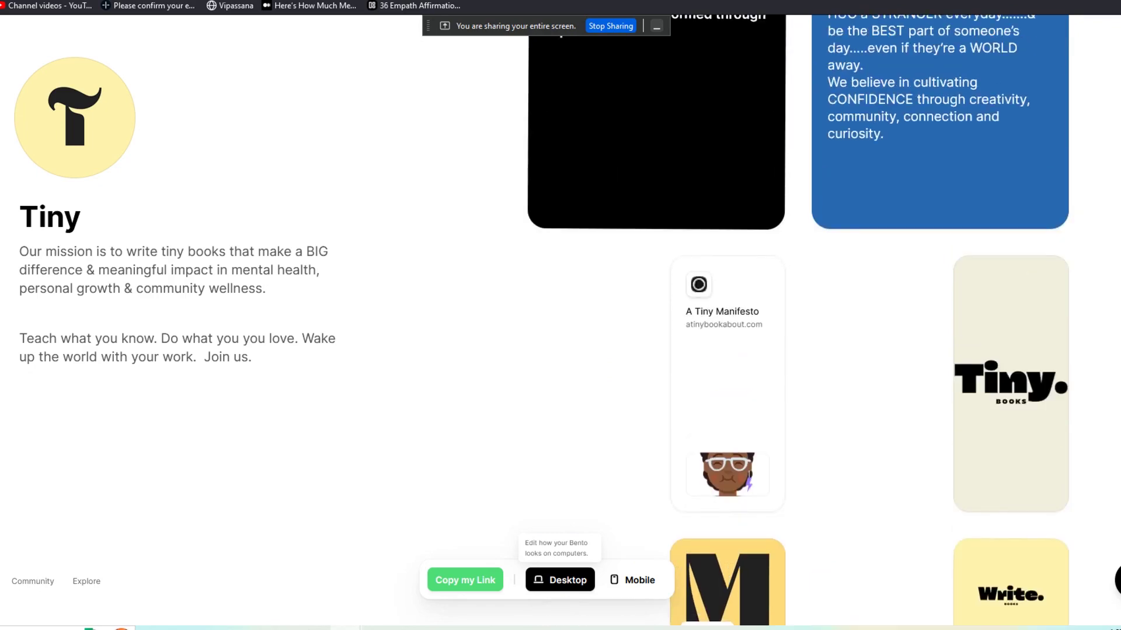
{"action": "scroll", "coordinate": [798, 316], "scroll_direction": "up", "scroll_amount": 8}
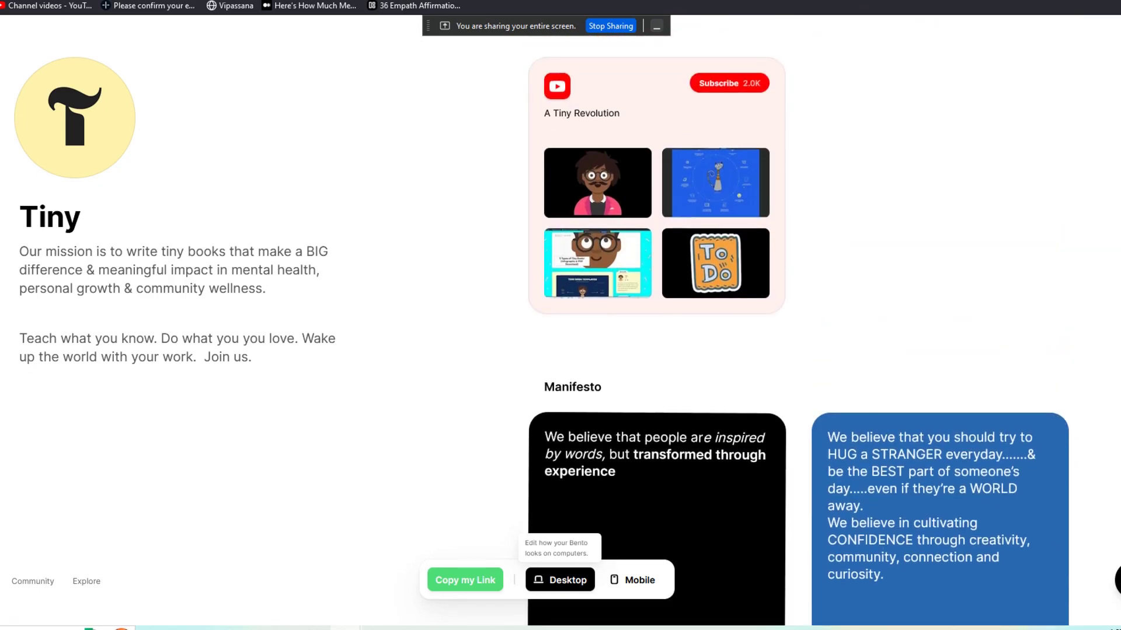
{"action": "scroll", "coordinate": [798, 315], "scroll_direction": "down", "scroll_amount": 14}
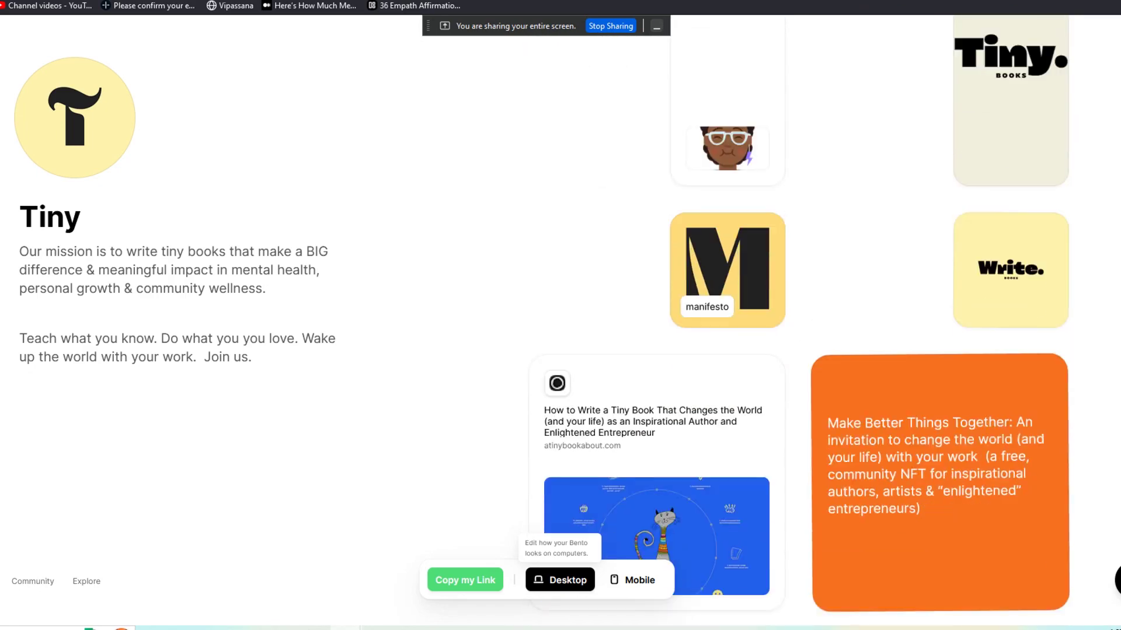
{"action": "scroll", "coordinate": [798, 315], "scroll_direction": "down", "scroll_amount": 5}
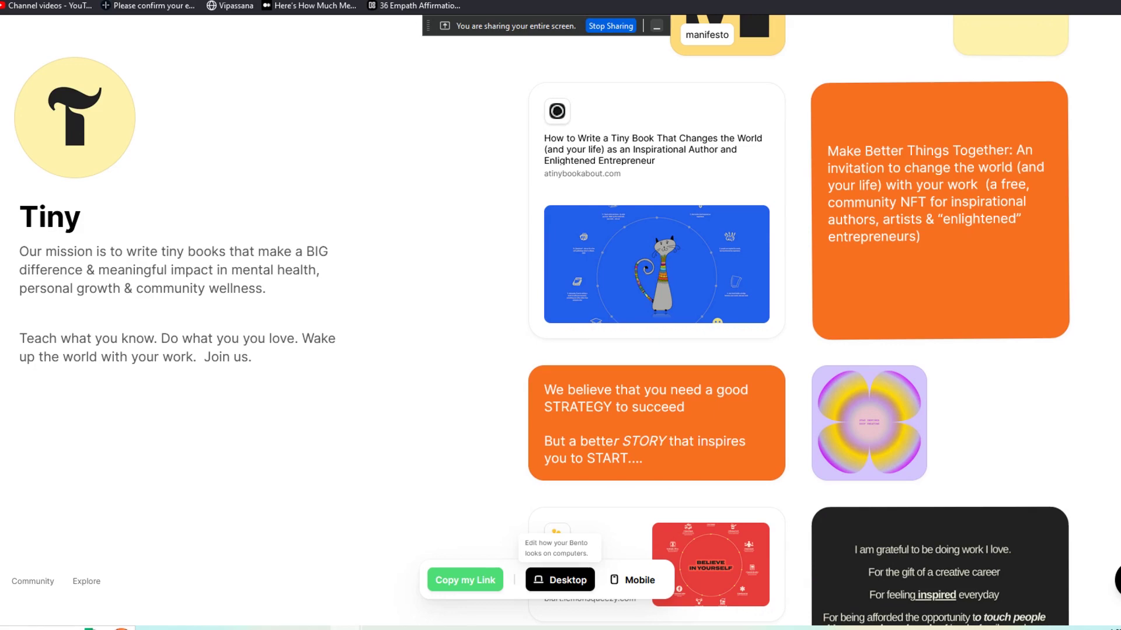
{"action": "scroll", "coordinate": [799, 315], "scroll_direction": "down", "scroll_amount": 5}
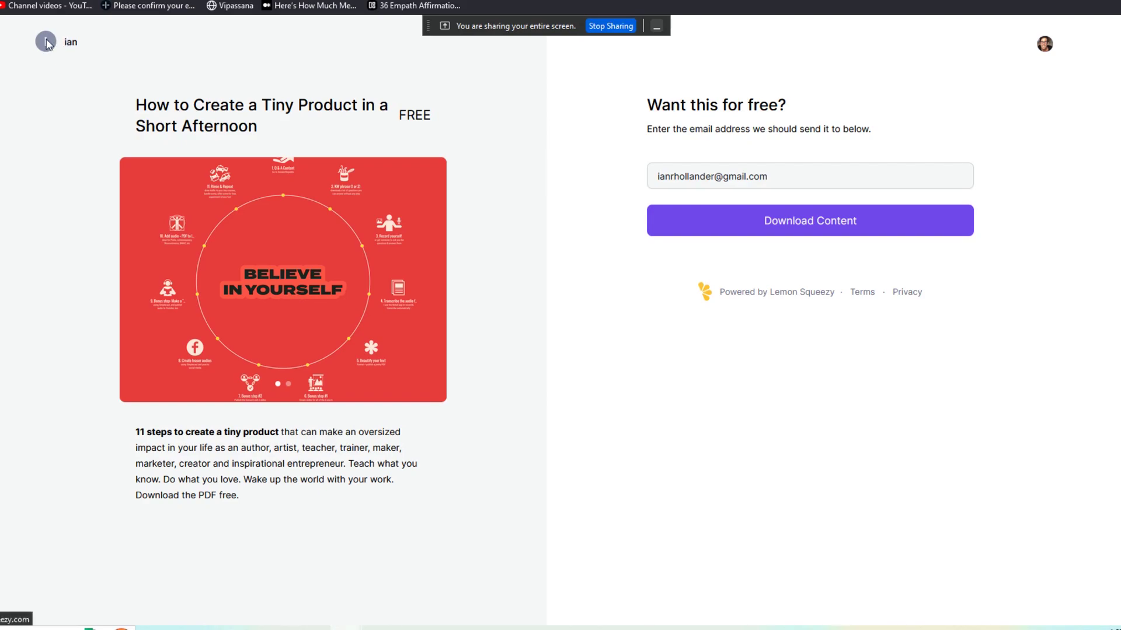
Return to the creator's Lemon Squeezy store and scroll to 'Repurpose Like a Rock Star:'
{"action": "key", "text": "alt+Left"}
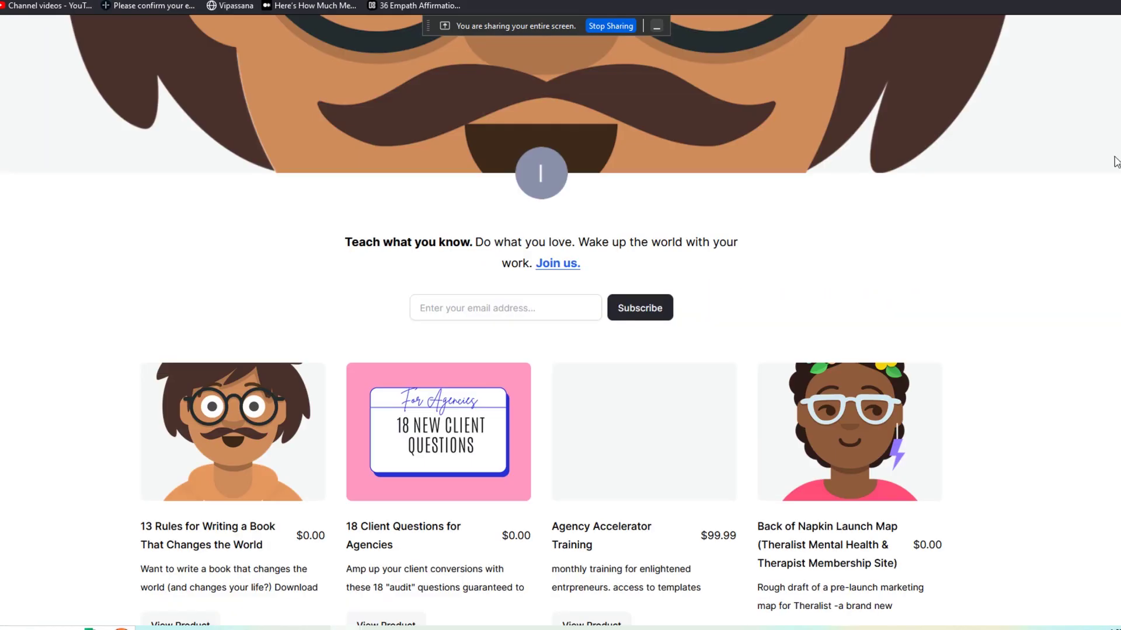
{"action": "scroll", "coordinate": [560, 321], "scroll_direction": "down", "scroll_amount": 12}
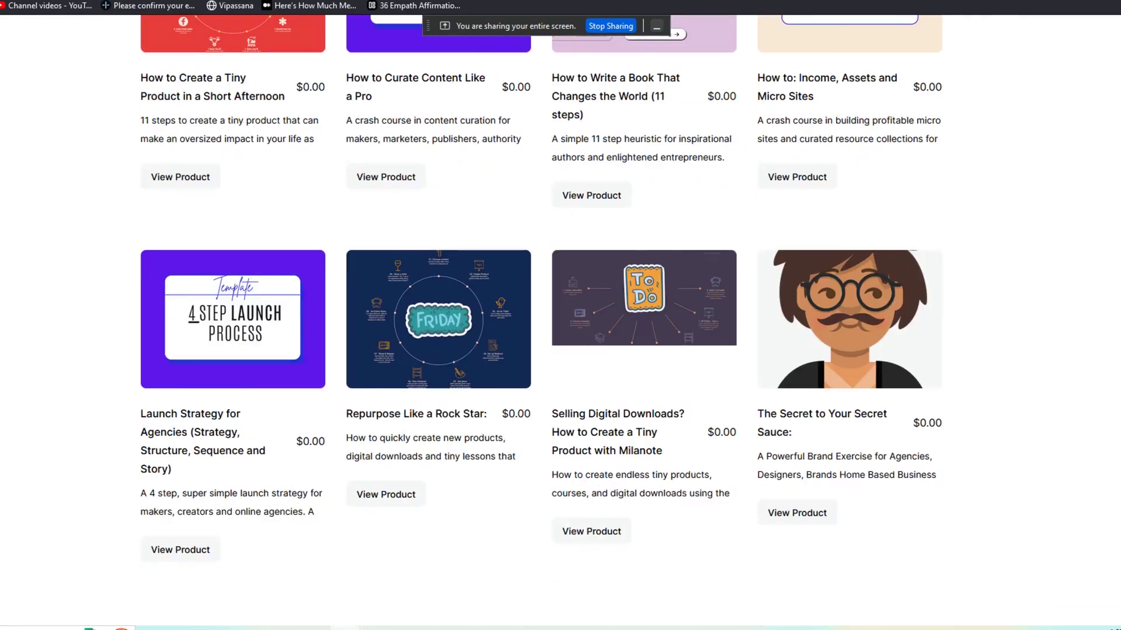
{"action": "scroll", "coordinate": [560, 321], "scroll_direction": "up", "scroll_amount": 7}
{"action": "scroll", "coordinate": [852, 502], "scroll_direction": "down", "scroll_amount": 2}
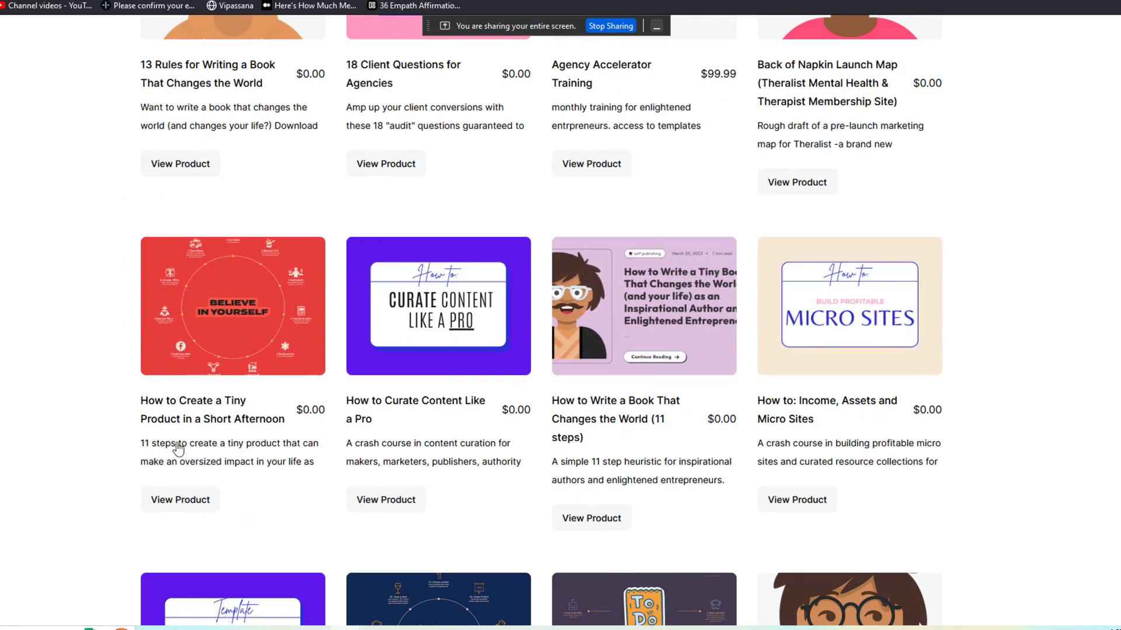
{"action": "scroll", "coordinate": [822, 417], "scroll_direction": "down", "scroll_amount": 5}
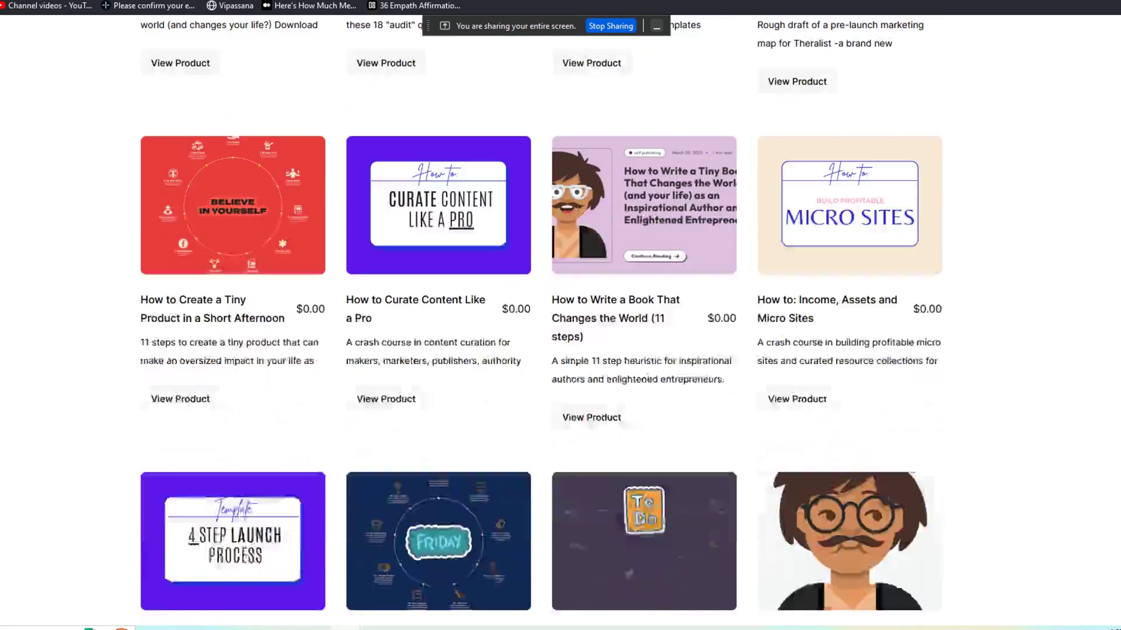
{"action": "scroll", "coordinate": [541, 318], "scroll_direction": "down", "scroll_amount": 1}
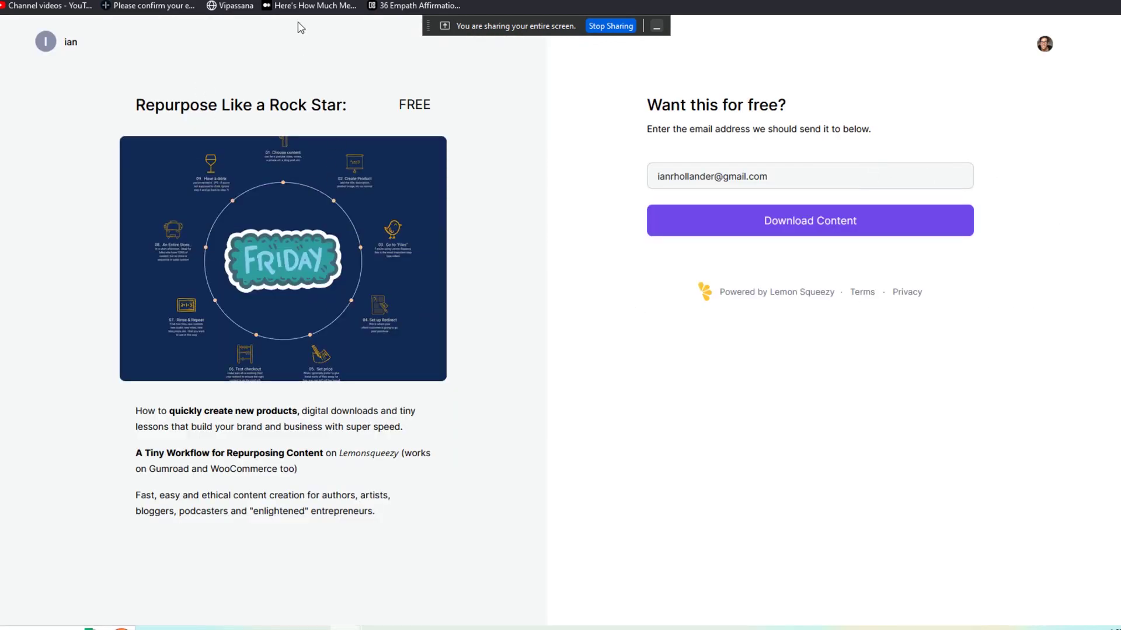
Copy the Repurpose Like a Rock Star: checkout URL and add it as a Bento card
{"action": "key", "text": "ctrl+l"}
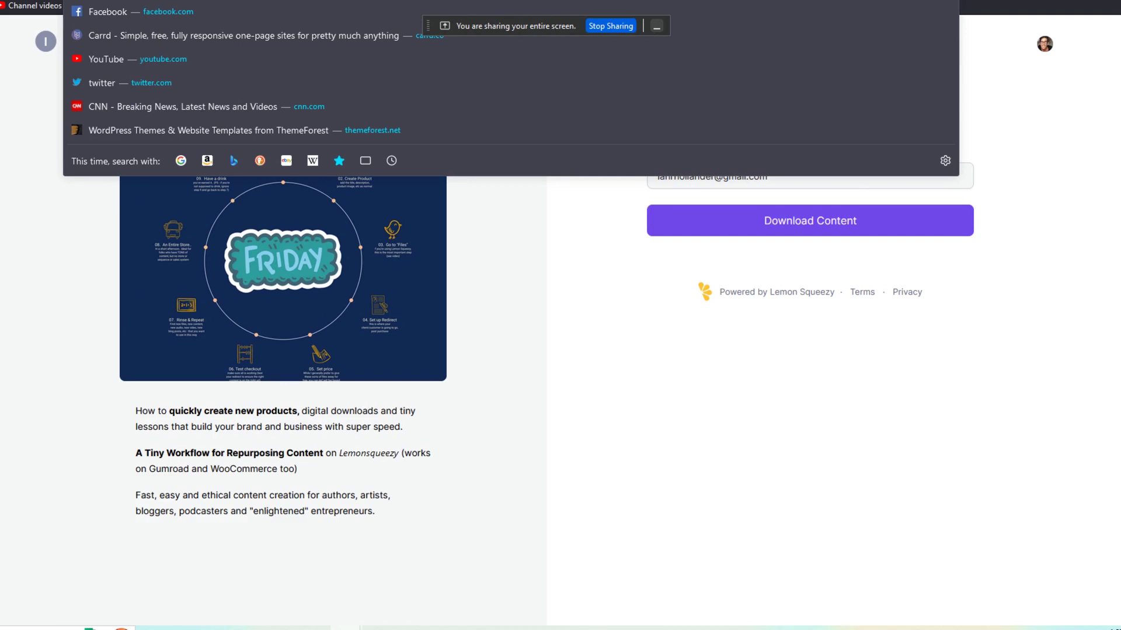
{"action": "key", "text": "ctrl+Tab"}
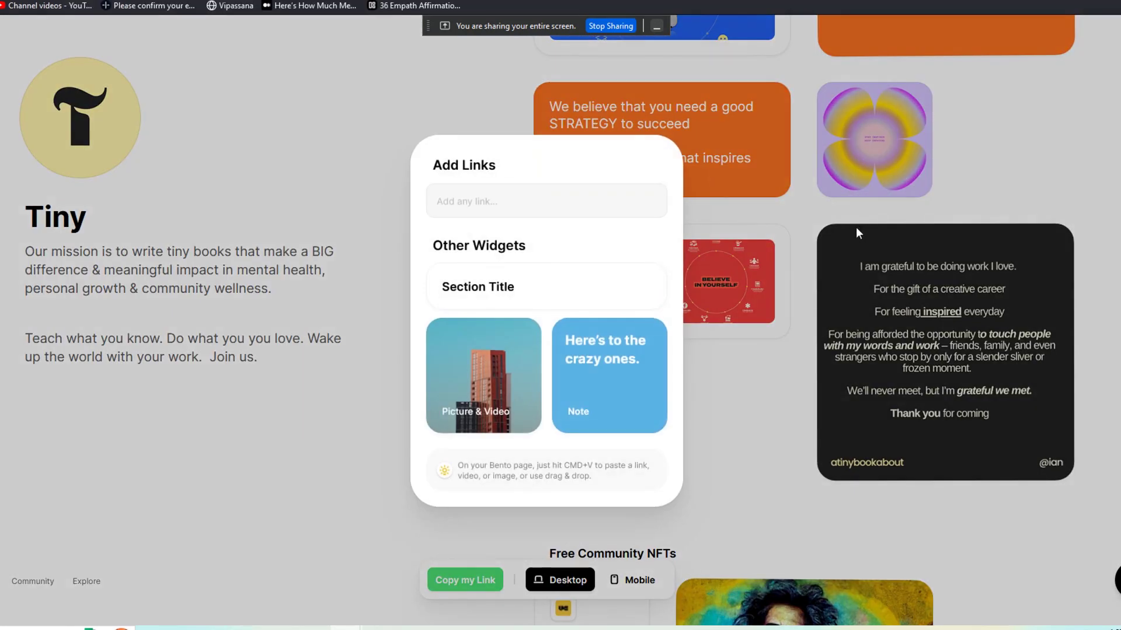
{"action": "left_click", "coordinate": [540, 196]}
{"action": "type", "text": "https://blurt.lemonsqueezy.com/checkout"}
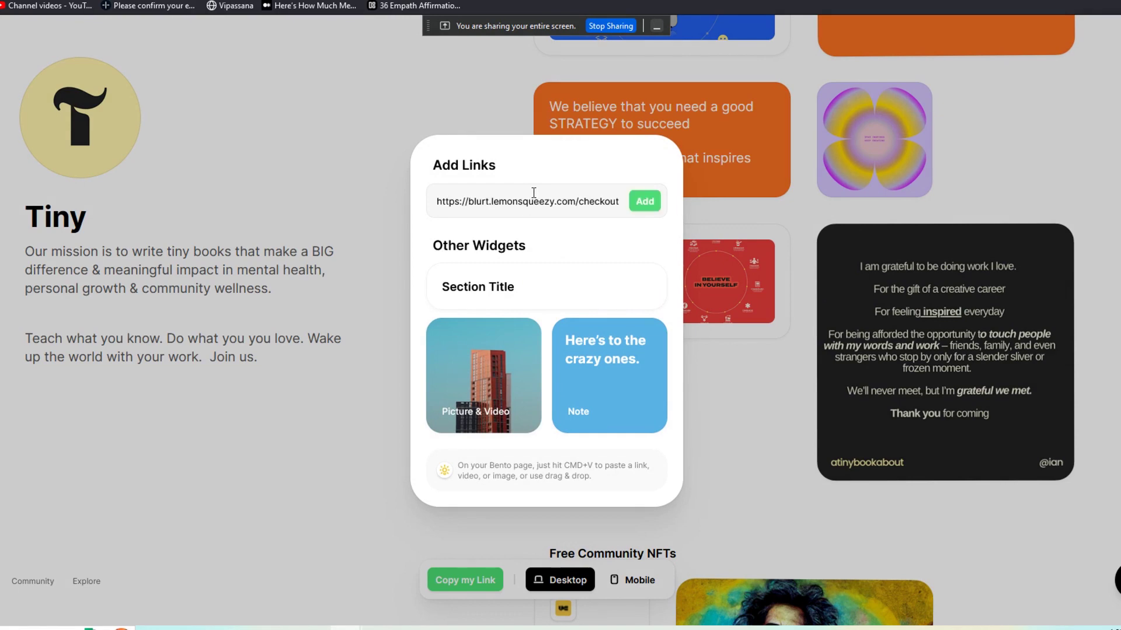
{"action": "left_click", "coordinate": [644, 202]}
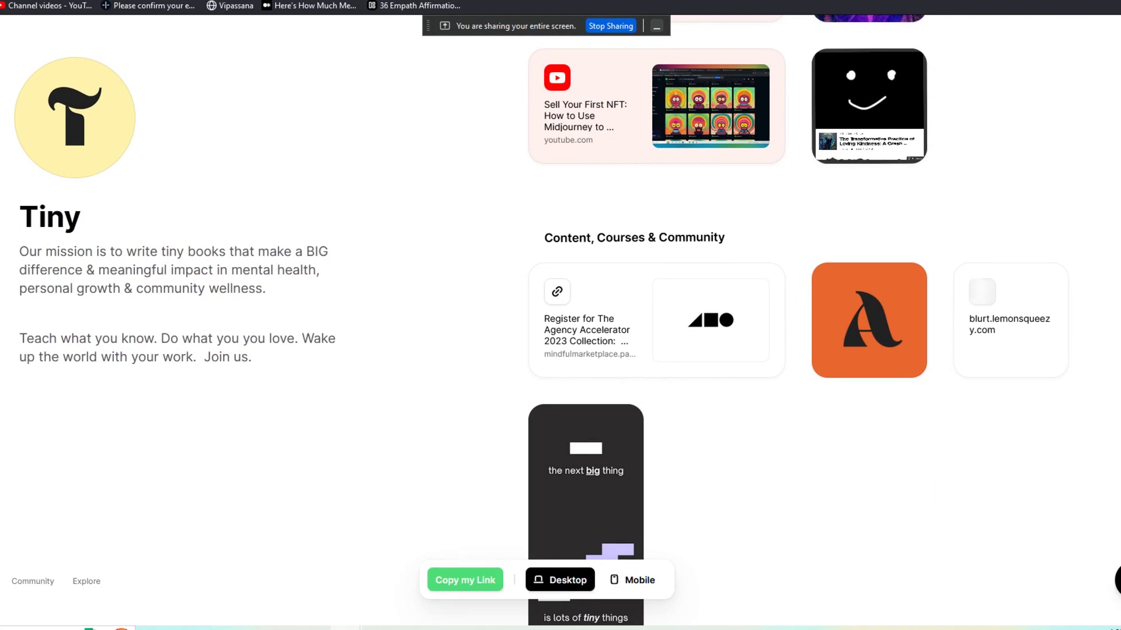
Make the new product card tall, then switch it to wide
{"action": "scroll", "coordinate": [1116, 379], "scroll_direction": "up", "scroll_amount": 4}
{"action": "scroll", "coordinate": [800, 315], "scroll_direction": "down", "scroll_amount": 5}
{"action": "mouse_move", "coordinate": [1043, 289]}
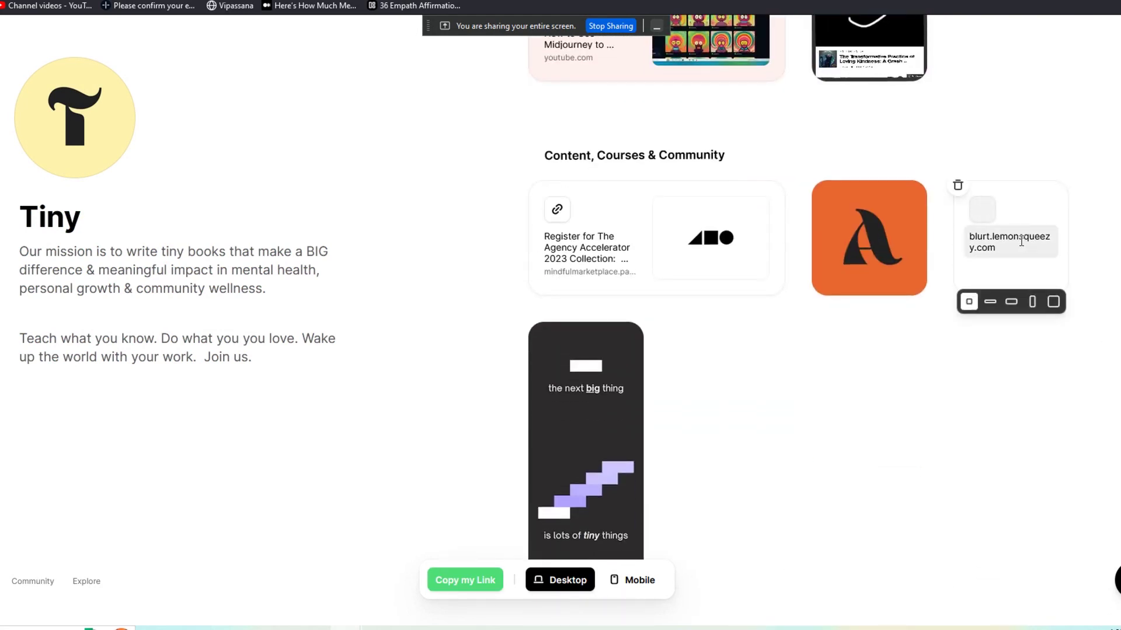
{"action": "left_click", "coordinate": [1032, 302]}
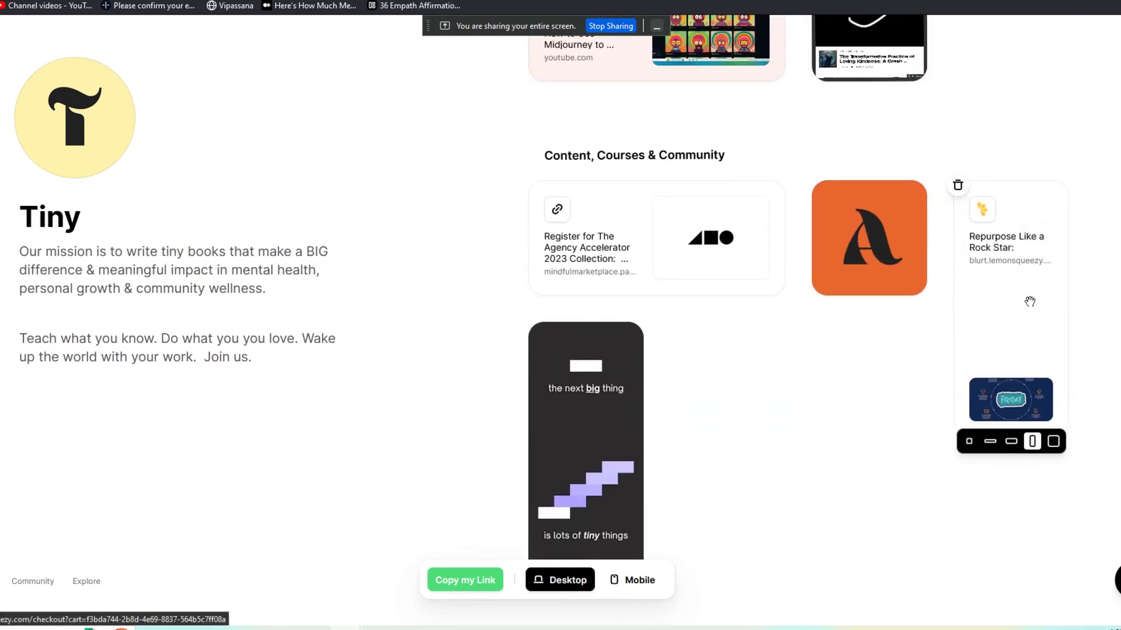
{"action": "left_click", "coordinate": [1011, 444]}
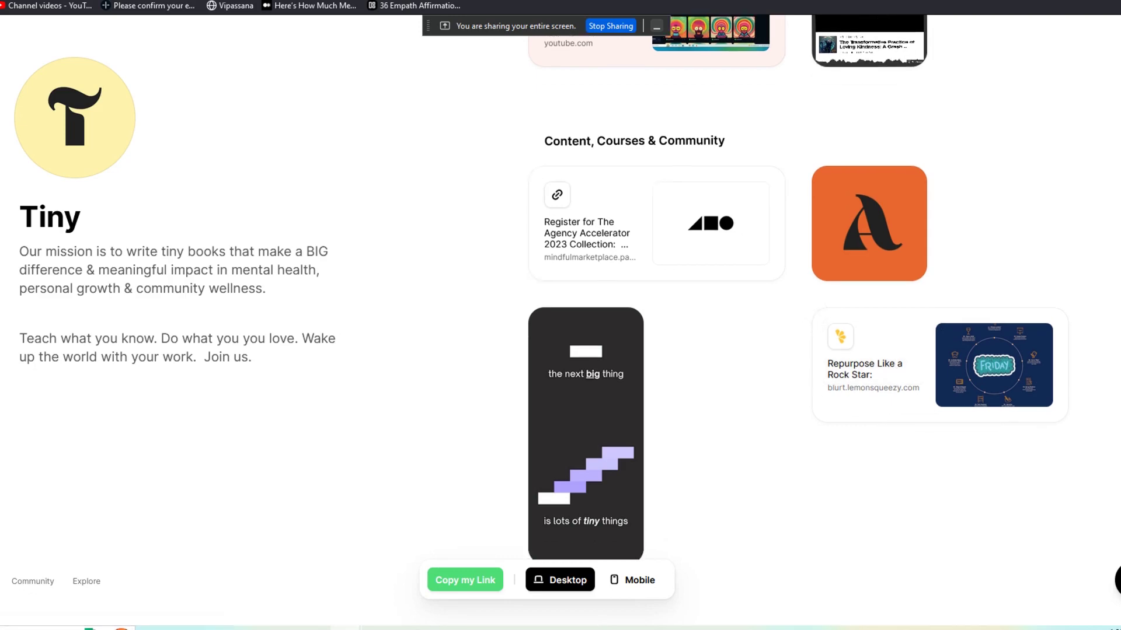
Enlarge the bearded portrait card into a large square
{"action": "scroll", "coordinate": [1041, 451], "scroll_direction": "up", "scroll_amount": 4}
{"action": "scroll", "coordinate": [1104, 378], "scroll_direction": "up", "scroll_amount": 5}
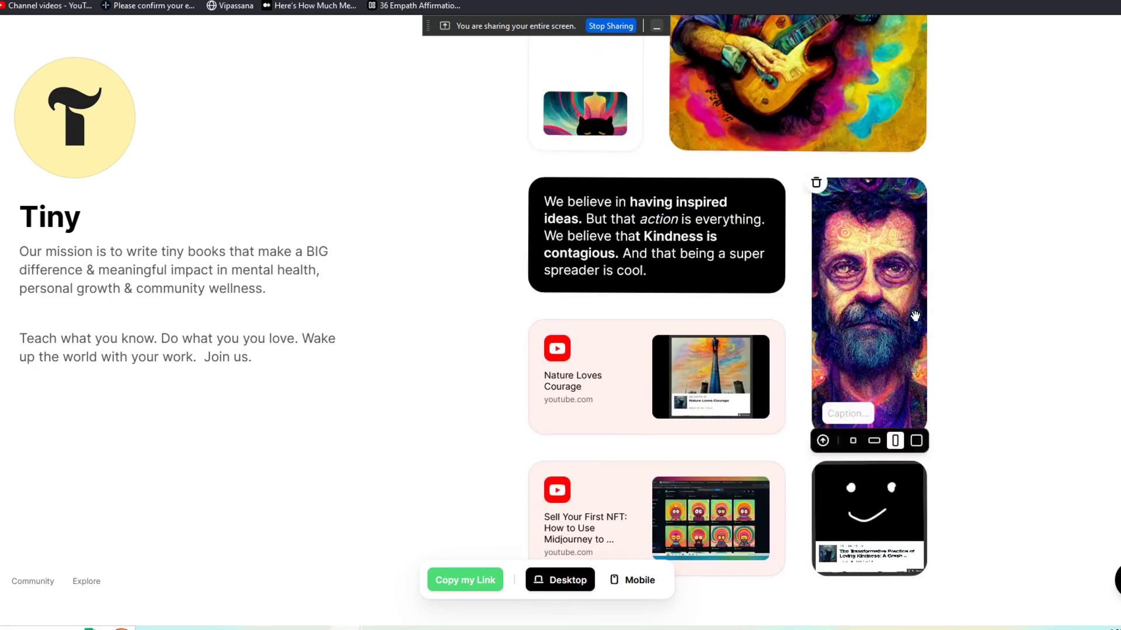
{"action": "left_click", "coordinate": [917, 442]}
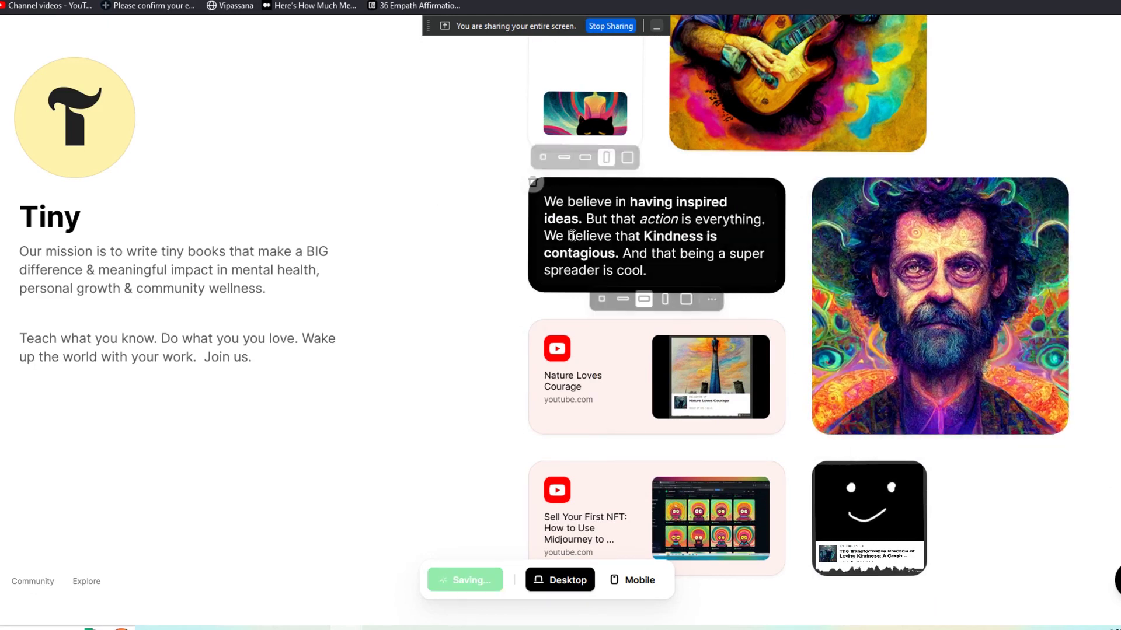
{"action": "mouse_move", "coordinate": [579, 203]}
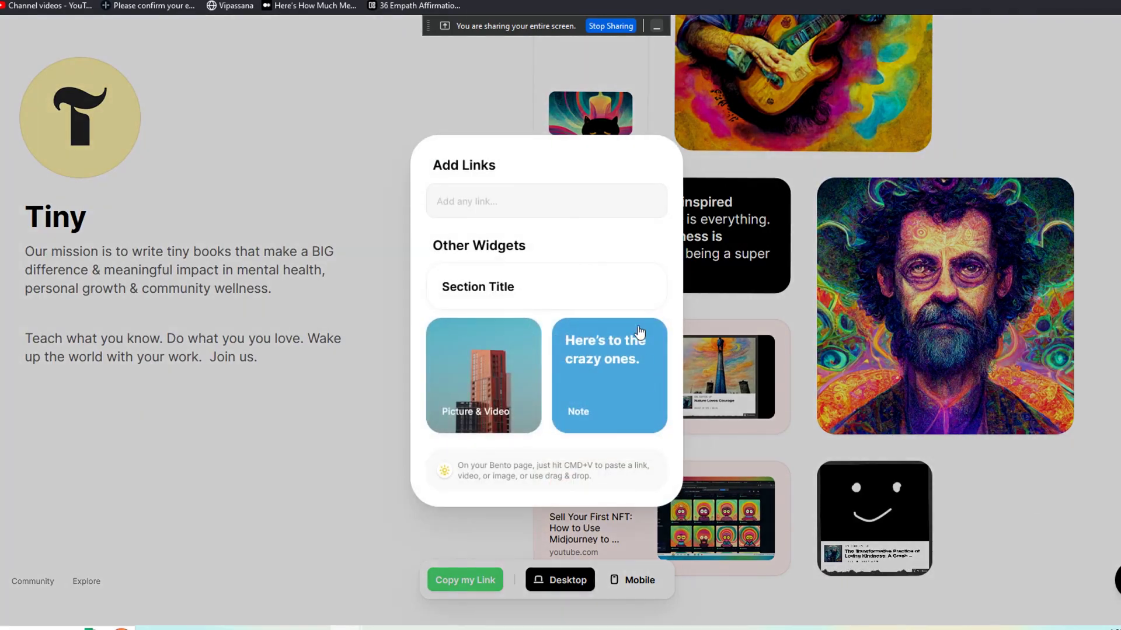
Insert a Note card and type 'Add notes to our page, and update this as often as I choose!'
{"action": "left_click", "coordinate": [610, 396]}
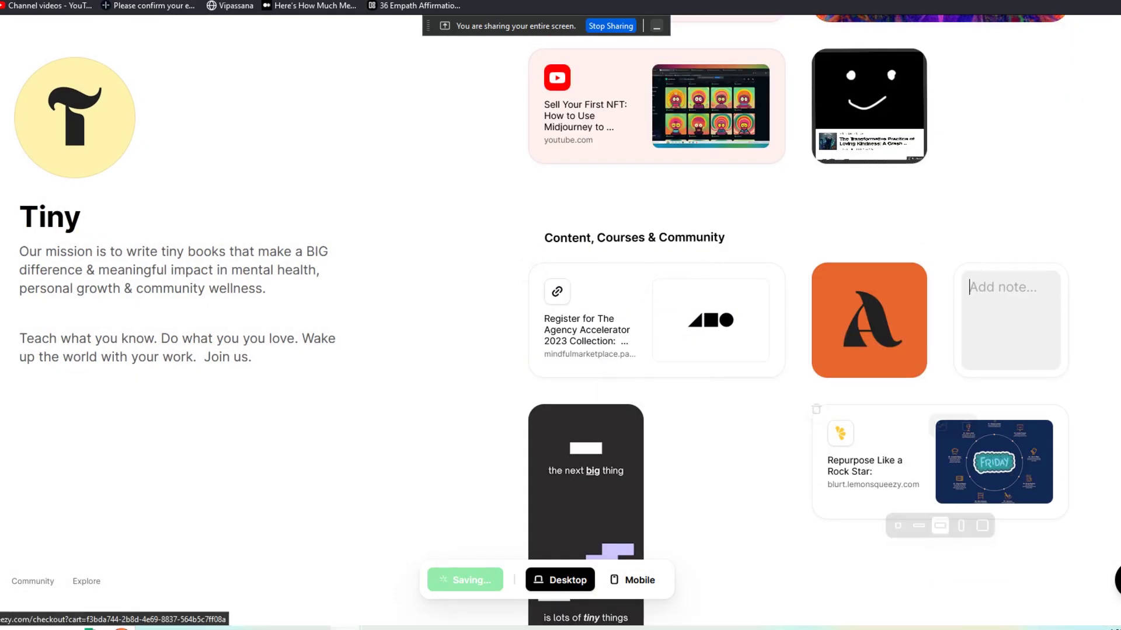
{"action": "scroll", "coordinate": [799, 320], "scroll_direction": "down", "scroll_amount": 3}
{"action": "scroll", "coordinate": [798, 321], "scroll_direction": "up", "scroll_amount": 15}
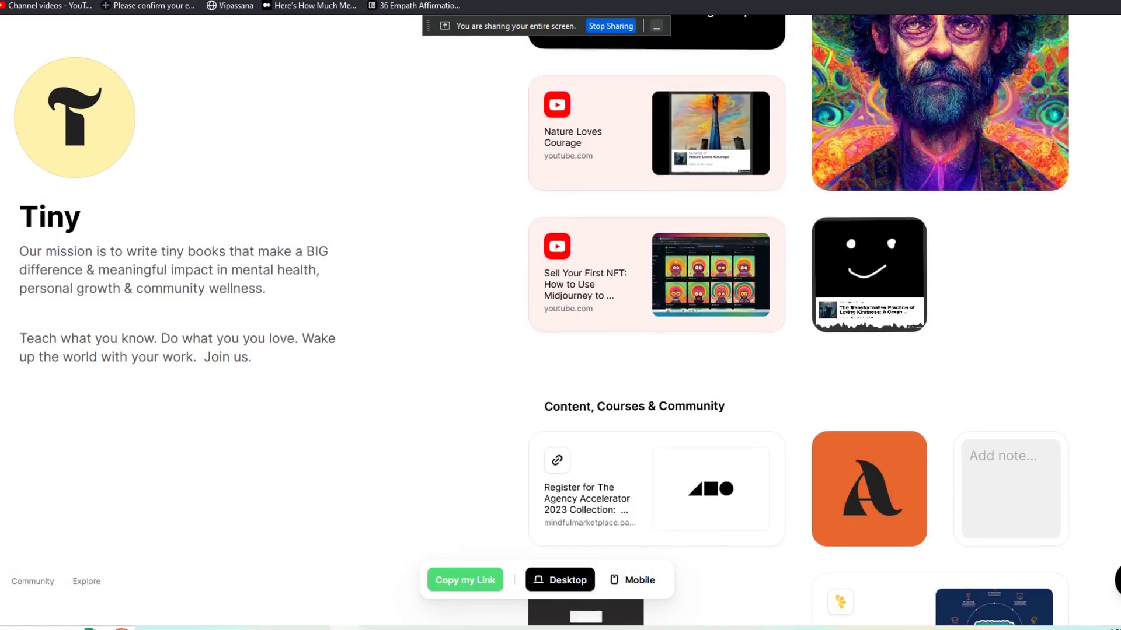
{"action": "scroll", "coordinate": [799, 320], "scroll_direction": "up", "scroll_amount": 15}
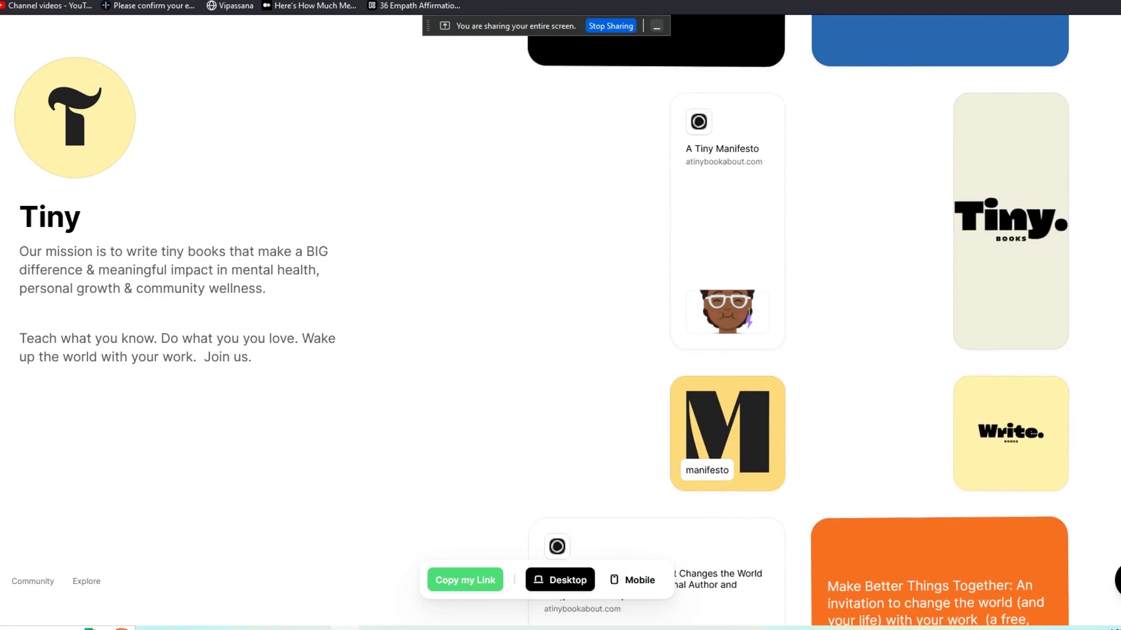
{"action": "scroll", "coordinate": [798, 320], "scroll_direction": "down", "scroll_amount": 2}
{"action": "scroll", "coordinate": [798, 321], "scroll_direction": "down", "scroll_amount": 15}
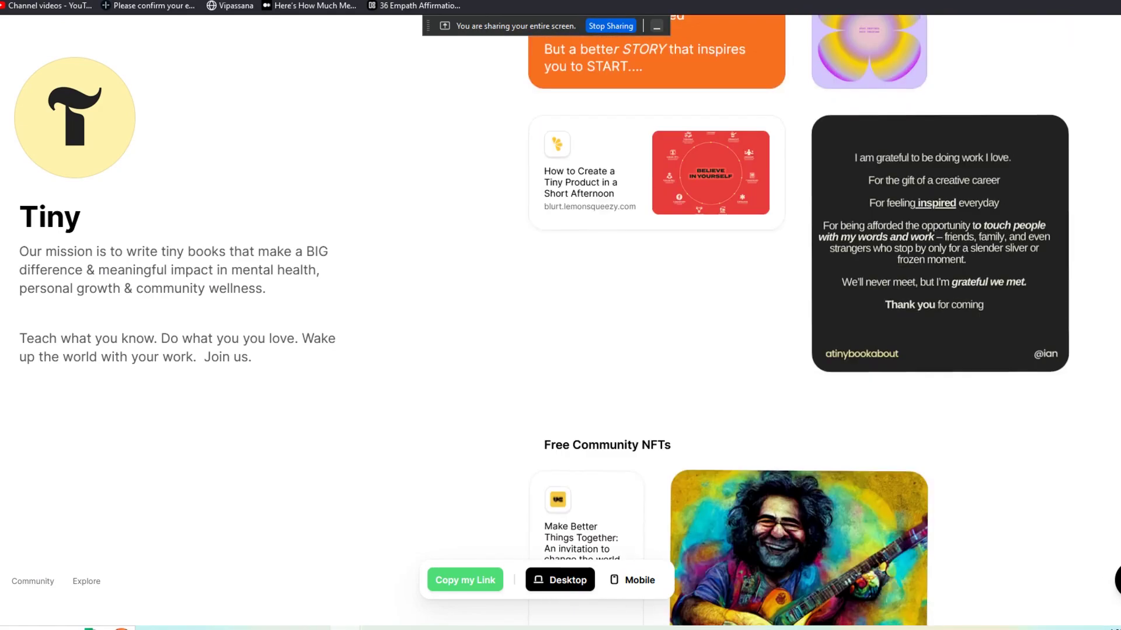
{"action": "scroll", "coordinate": [799, 320], "scroll_direction": "down", "scroll_amount": 5}
{"action": "scroll", "coordinate": [798, 320], "scroll_direction": "up", "scroll_amount": 1}
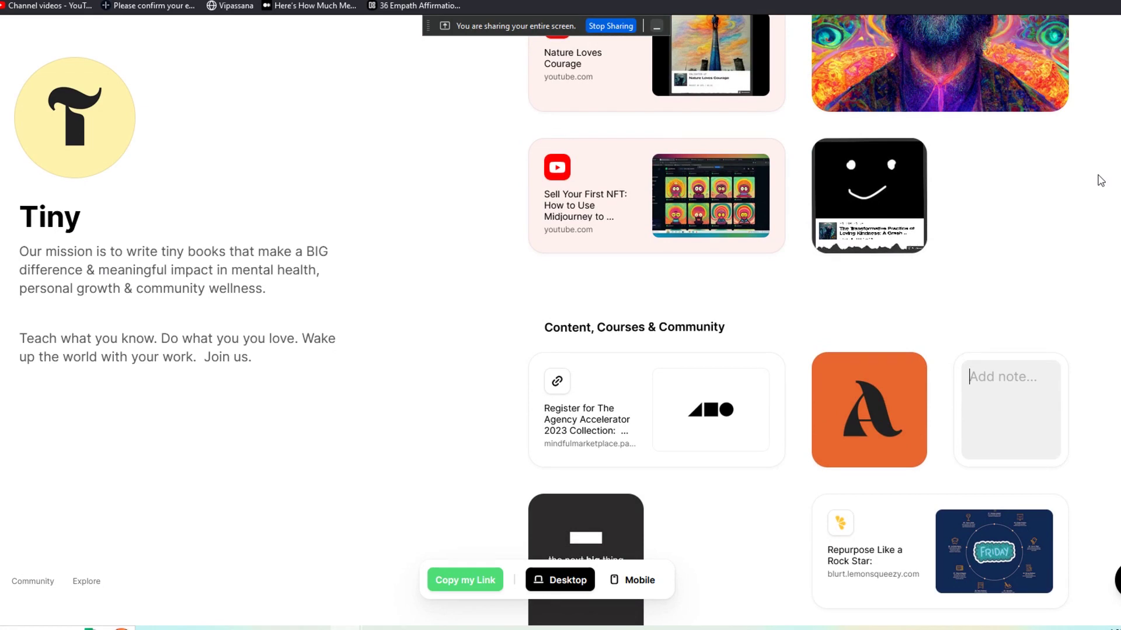
{"action": "type", "text": "Add notes to"}
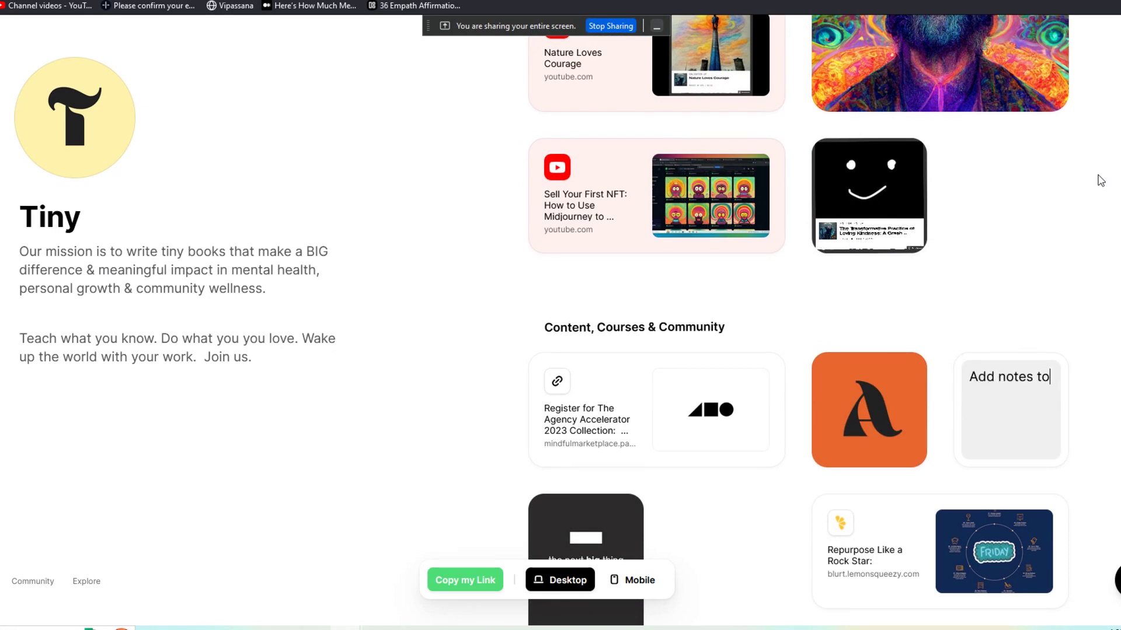
{"action": "type", "text": " our page, "}
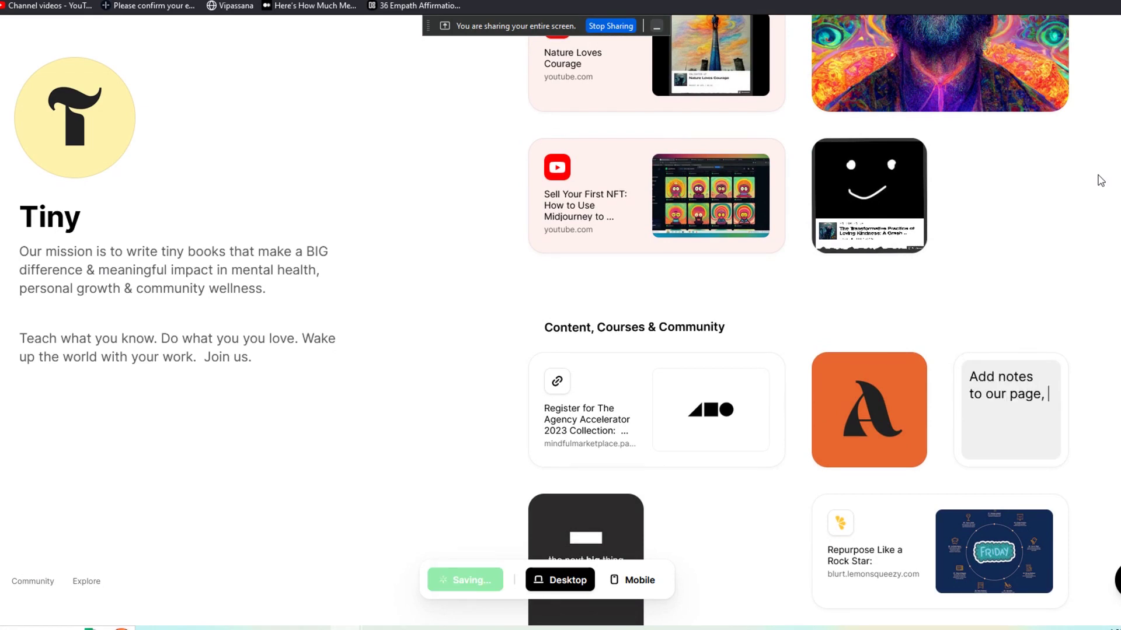
{"action": "type", "text": "and upagtdate"}
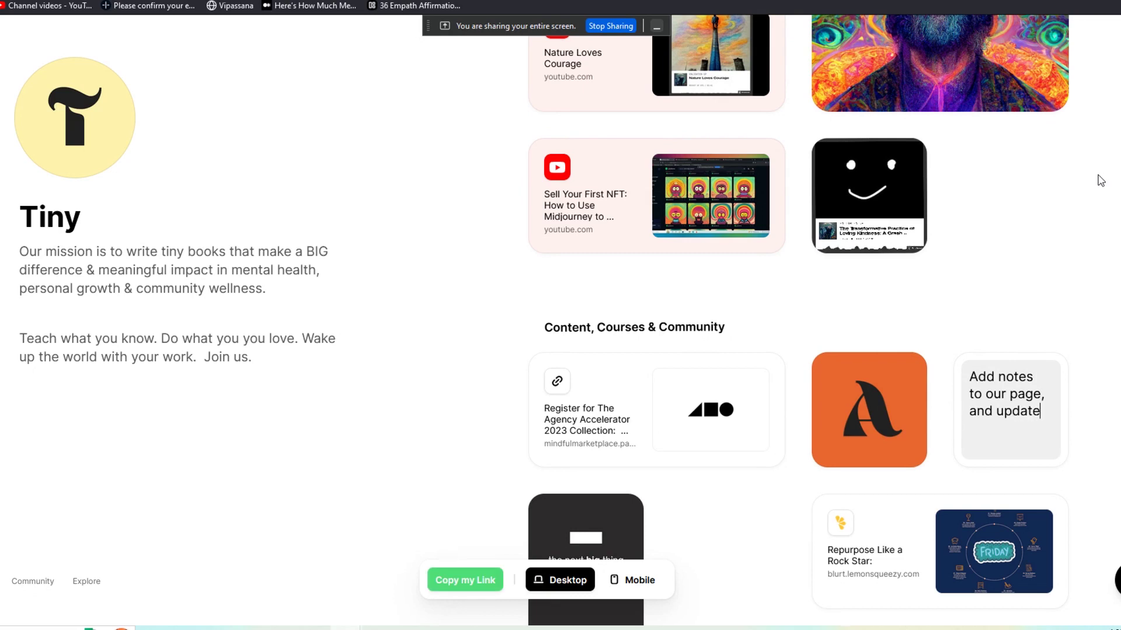
{"action": "type", "text": " this as o"}
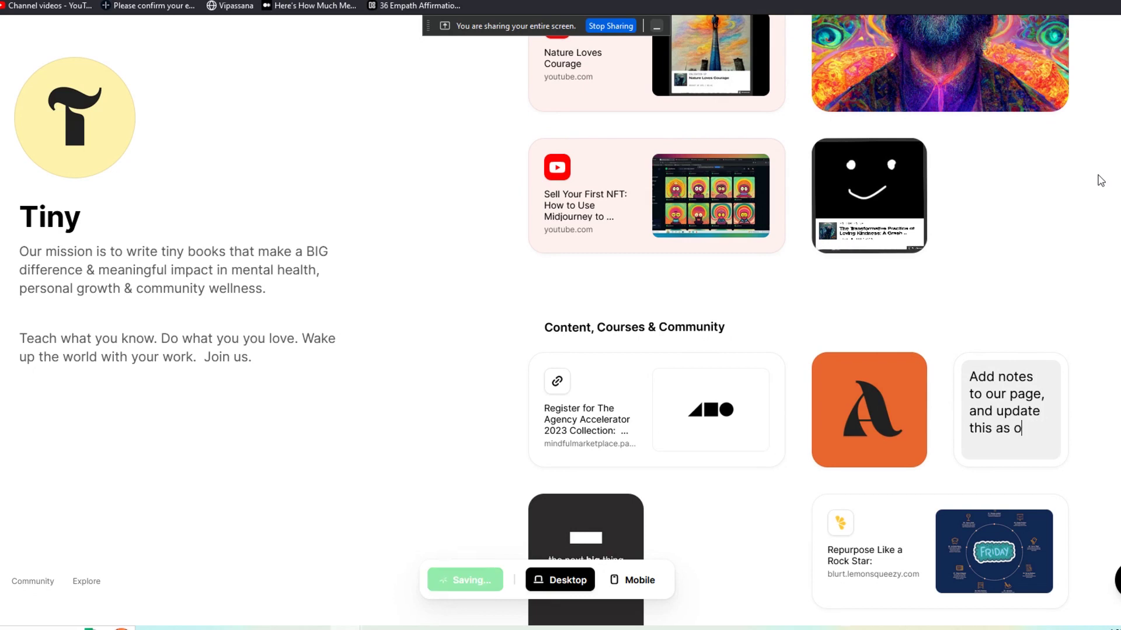
{"action": "type", "text": "ften as I ch"}
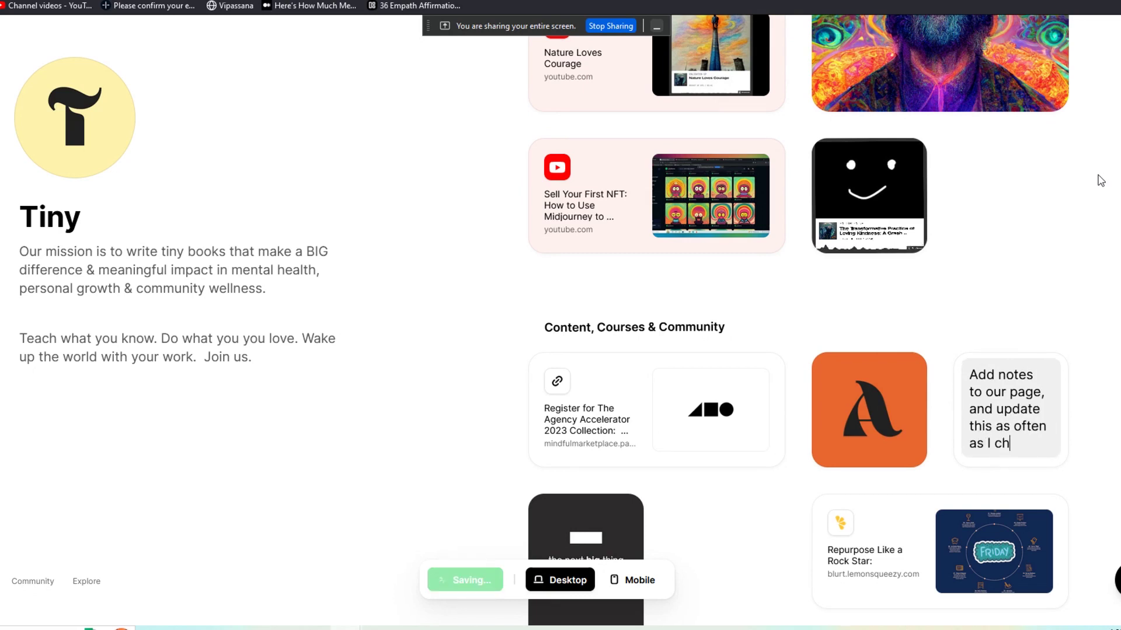
{"action": "type", "text": "oose!"}
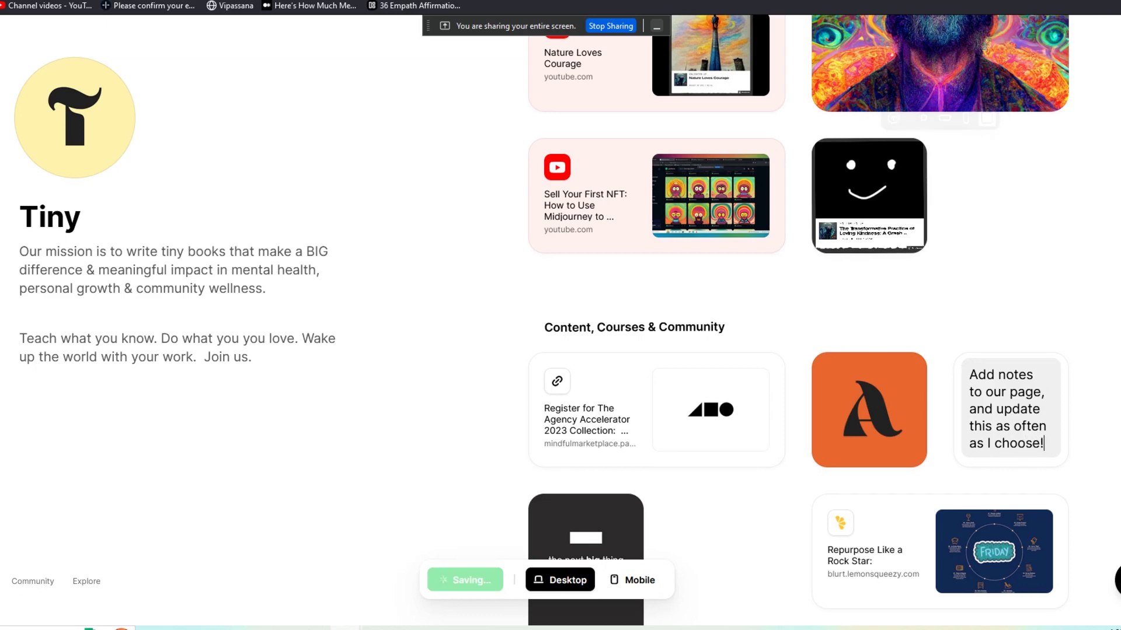
Finish the note text and right-align it
{"action": "left_click", "coordinate": [1093, 416]}
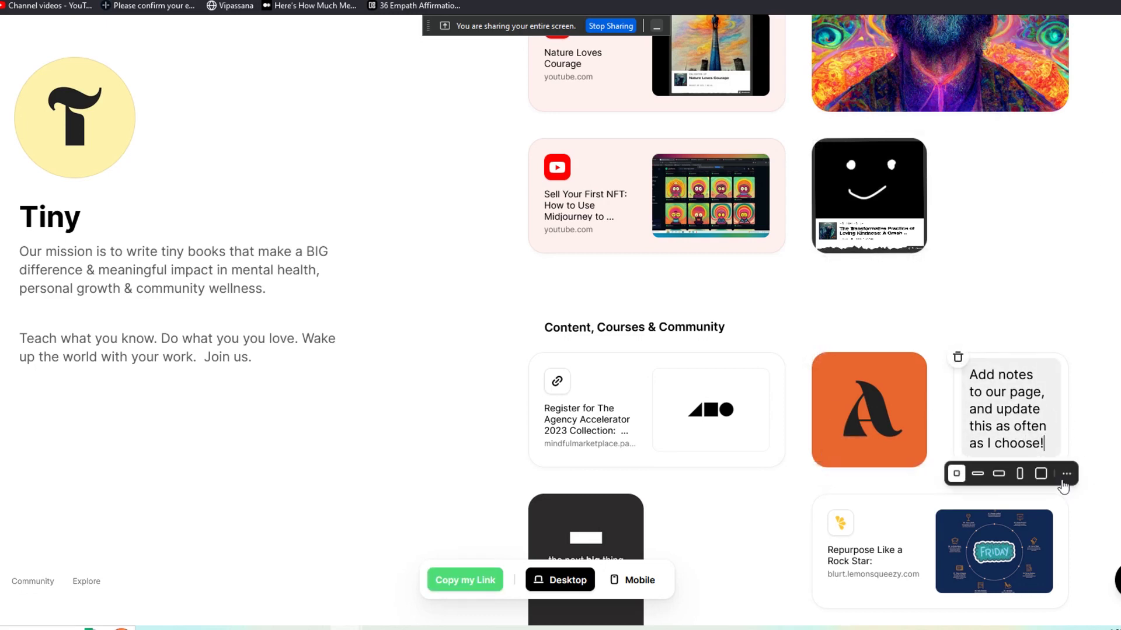
{"action": "left_click", "coordinate": [1067, 473]}
{"action": "left_click", "coordinate": [1040, 502]}
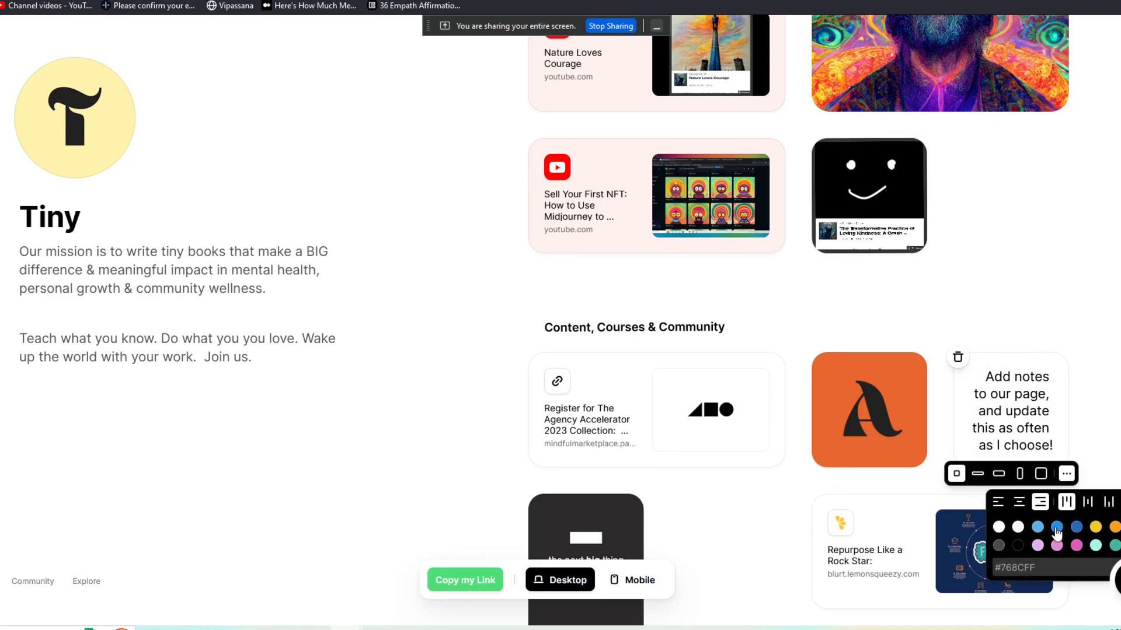
Give the note card a dark blue background and drag it beside the smiley-face card
{"action": "left_click", "coordinate": [1056, 526]}
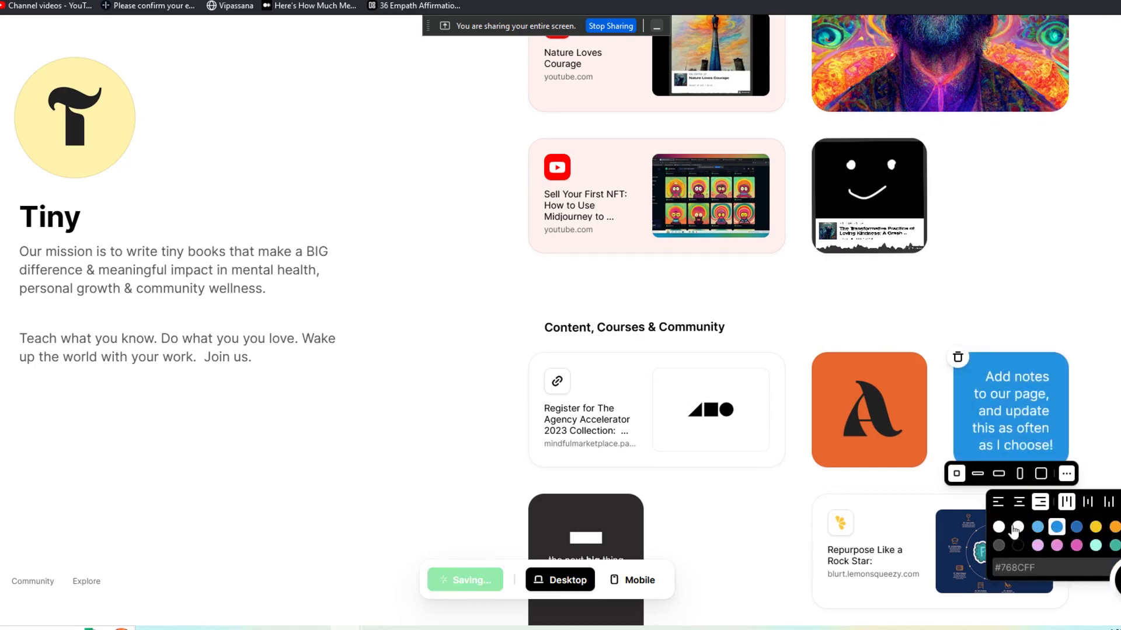
{"action": "left_click", "coordinate": [1017, 527]}
{"action": "left_click", "coordinate": [1017, 545]}
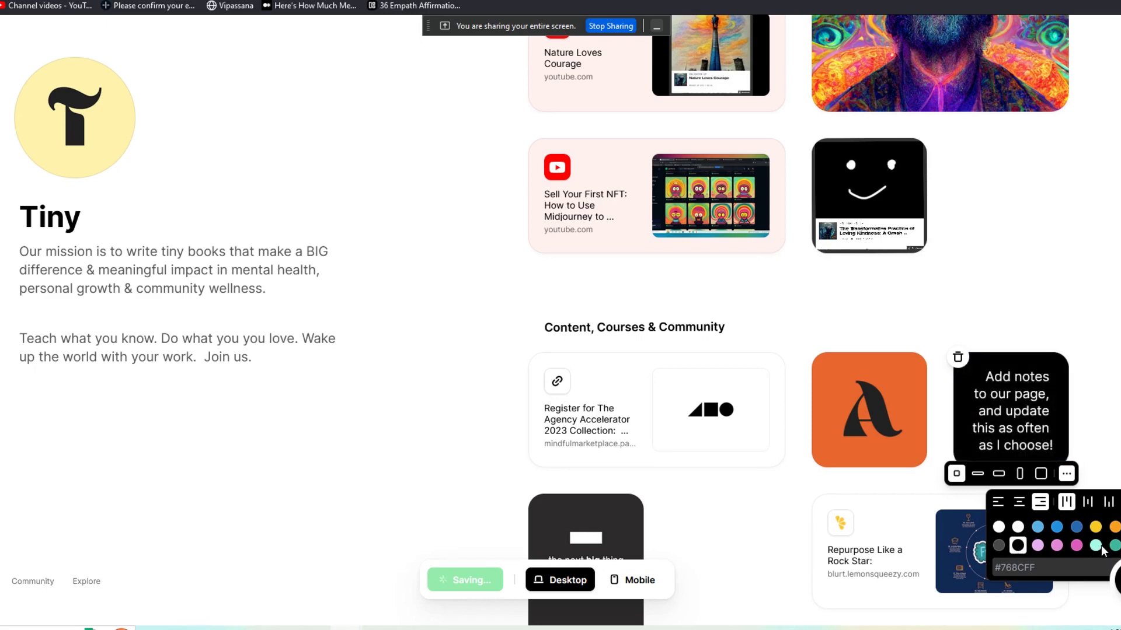
{"action": "left_click", "coordinate": [1110, 546]}
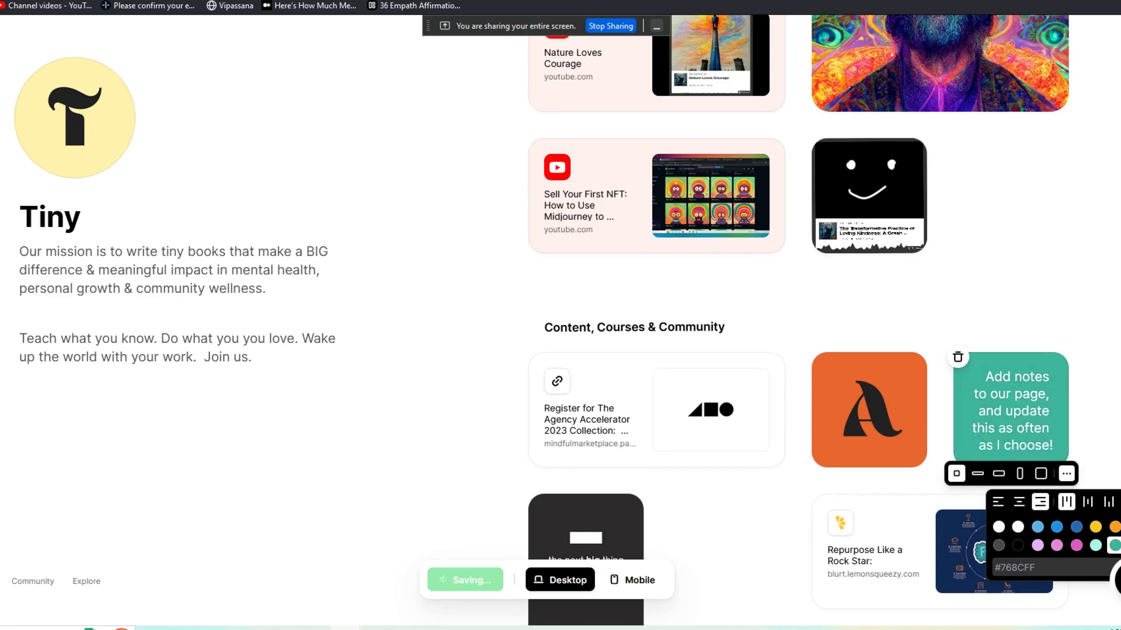
{"action": "left_click", "coordinate": [1075, 527]}
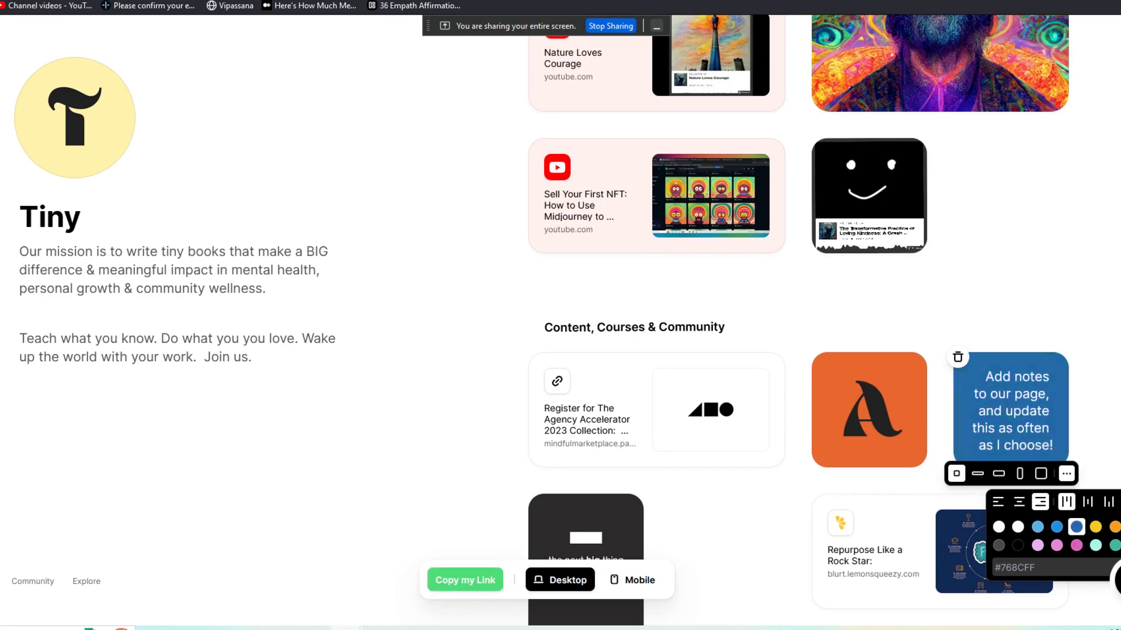
{"action": "scroll", "coordinate": [1029, 592], "scroll_direction": "up", "scroll_amount": 3}
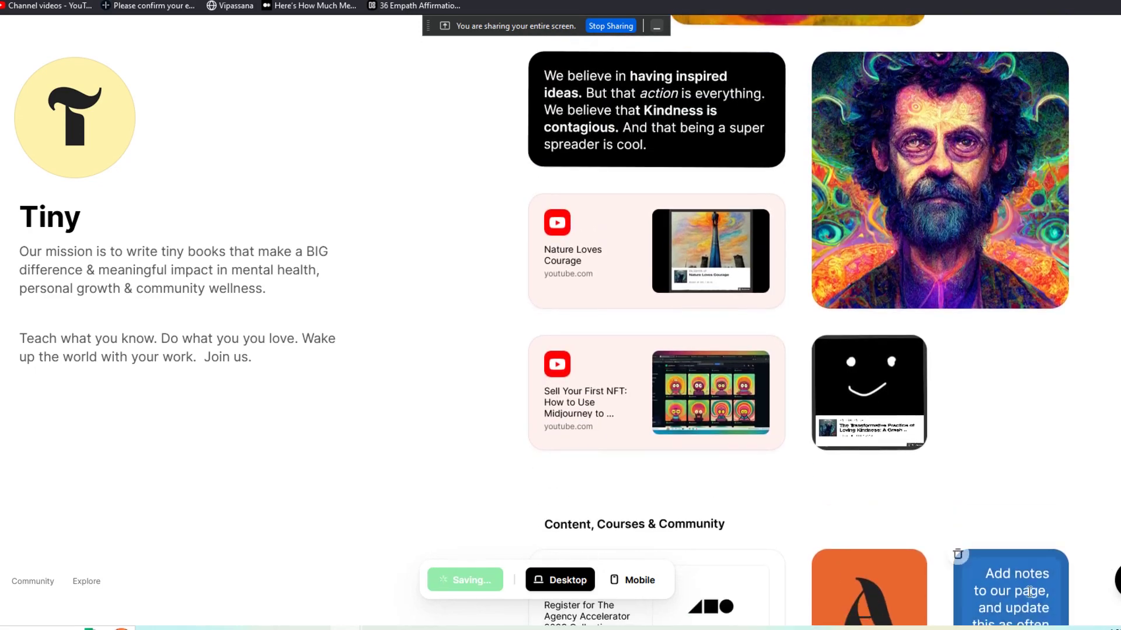
{"action": "left_click_drag", "start_coordinate": [1029, 593], "coordinate": [1013, 383]}
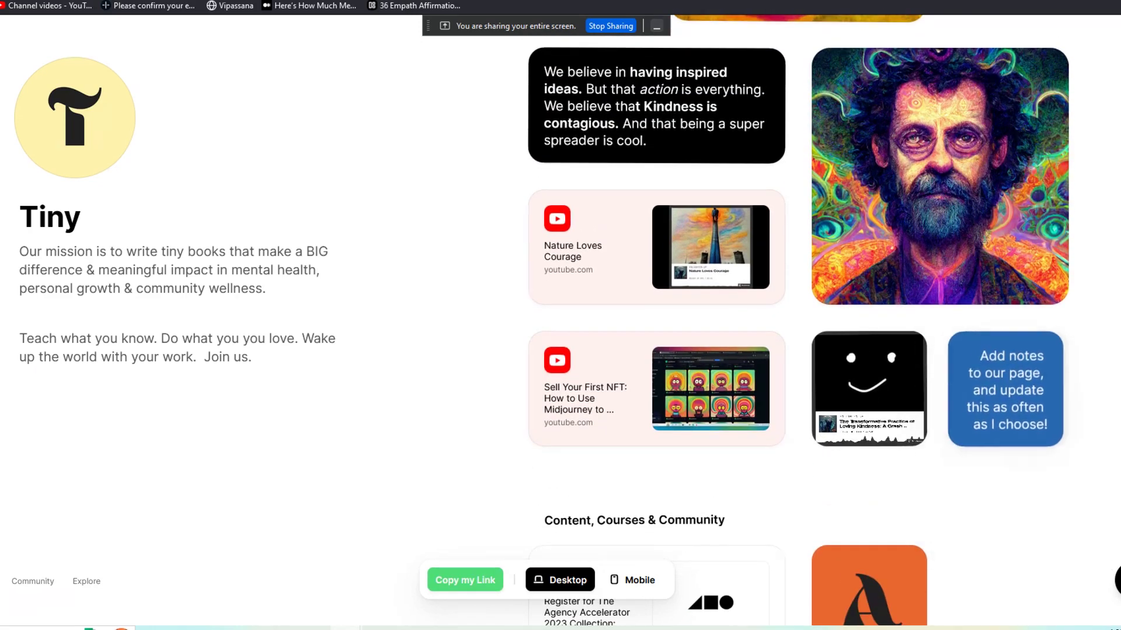
{"action": "scroll", "coordinate": [799, 322], "scroll_direction": "up", "scroll_amount": 15}
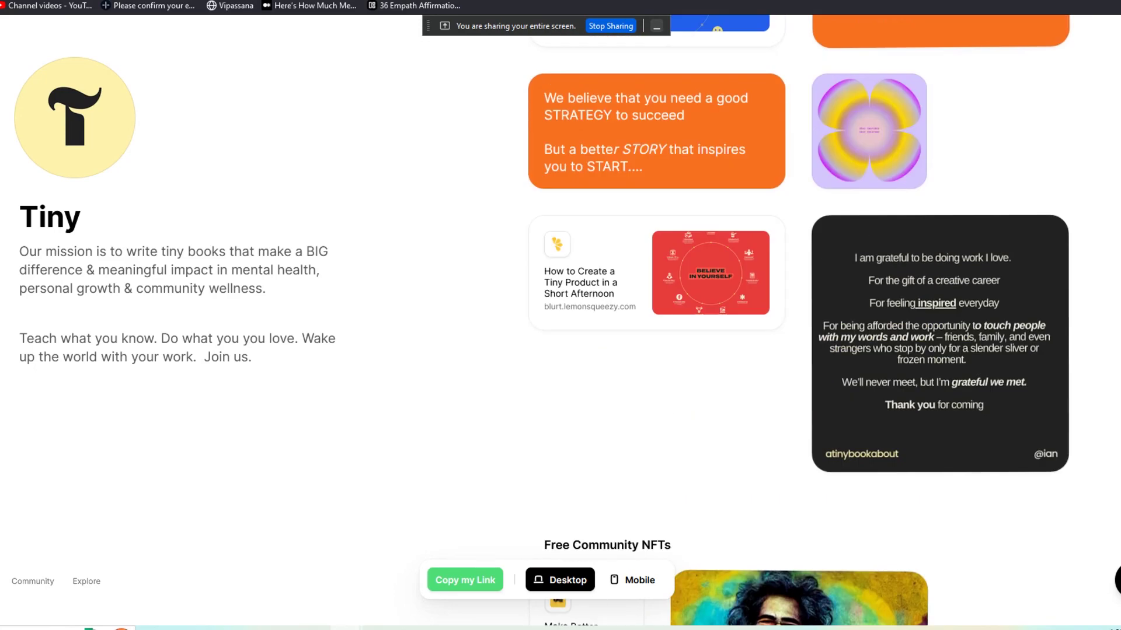
{"action": "scroll", "coordinate": [1108, 287], "scroll_direction": "up", "scroll_amount": 10}
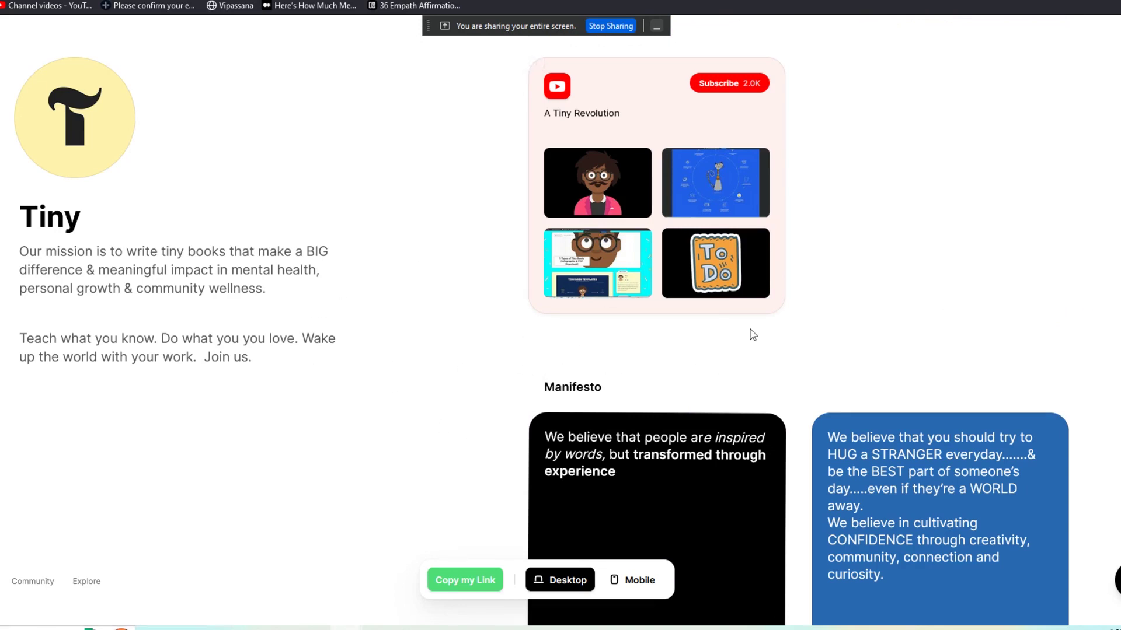
{"action": "mouse_move", "coordinate": [762, 261]}
{"action": "scroll", "coordinate": [799, 320], "scroll_direction": "down", "scroll_amount": 10}
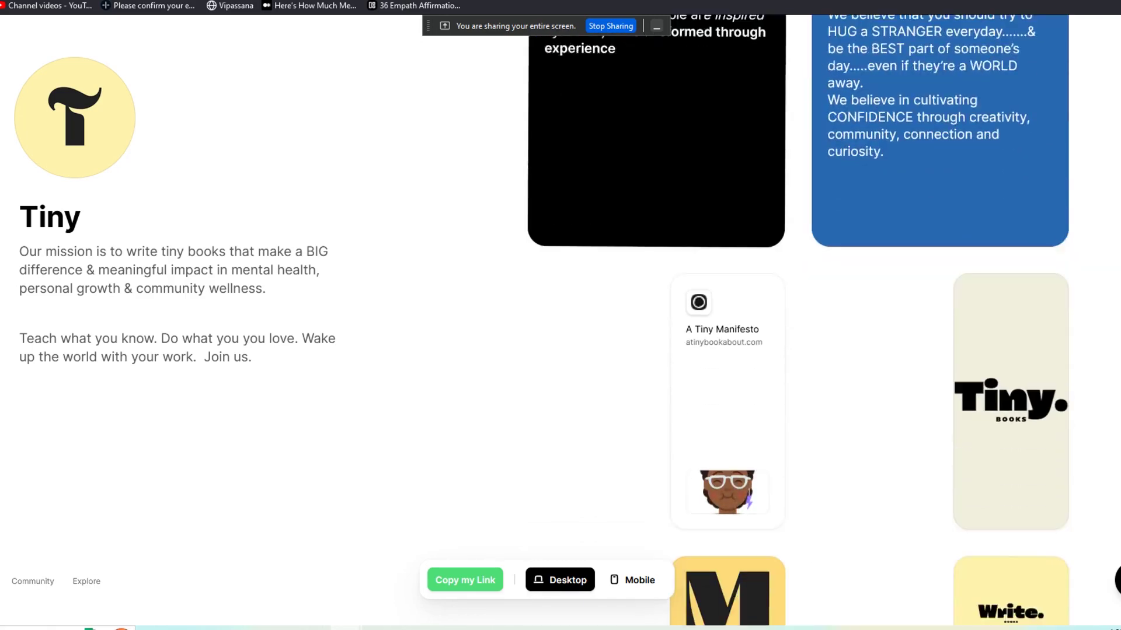
Drag the yellow M manifesto card into the empty slot left of Tiny Manifesto, then review the page
{"action": "scroll", "coordinate": [736, 426], "scroll_direction": "up", "scroll_amount": 1}
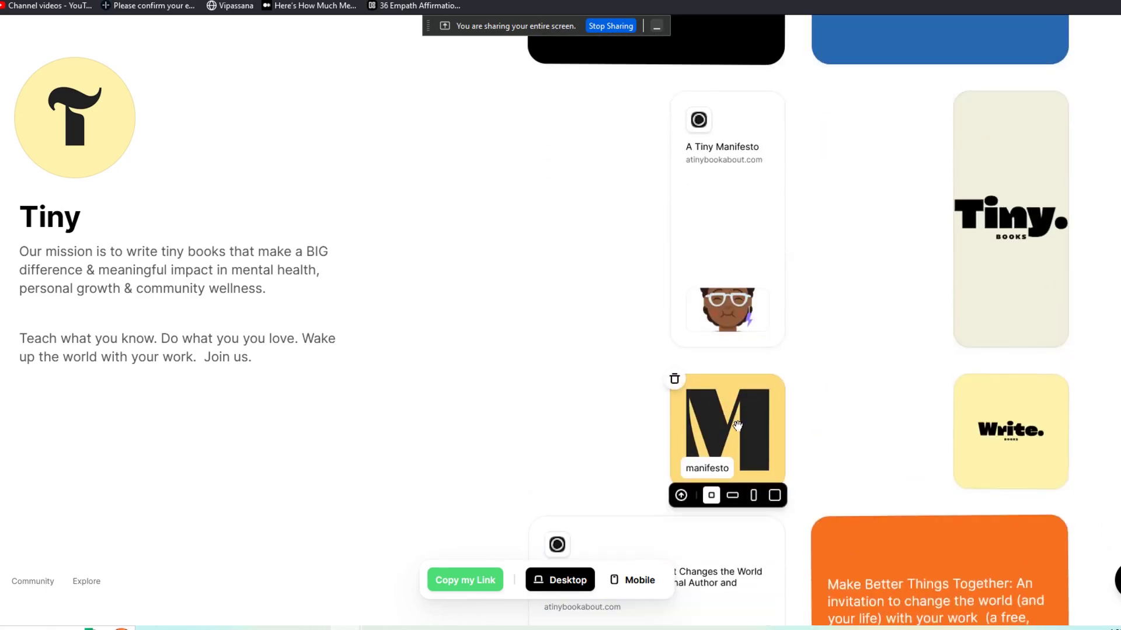
{"action": "left_click_drag", "start_coordinate": [738, 427], "coordinate": [584, 149]}
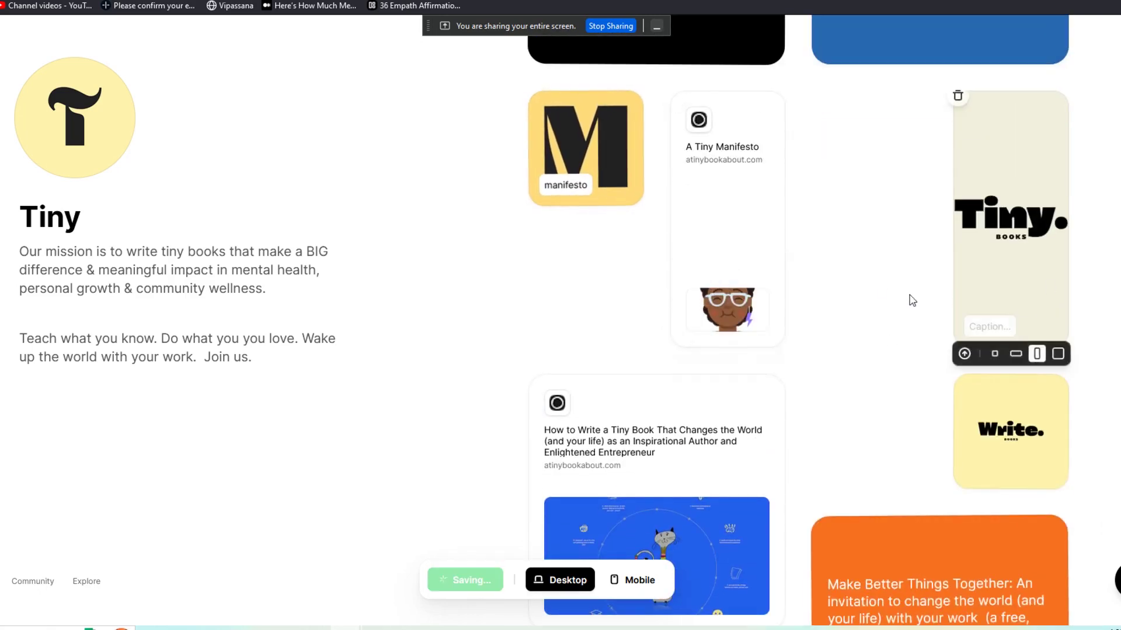
{"action": "scroll", "coordinate": [799, 320], "scroll_direction": "down", "scroll_amount": 1}
{"action": "scroll", "coordinate": [799, 320], "scroll_direction": "down", "scroll_amount": 8}
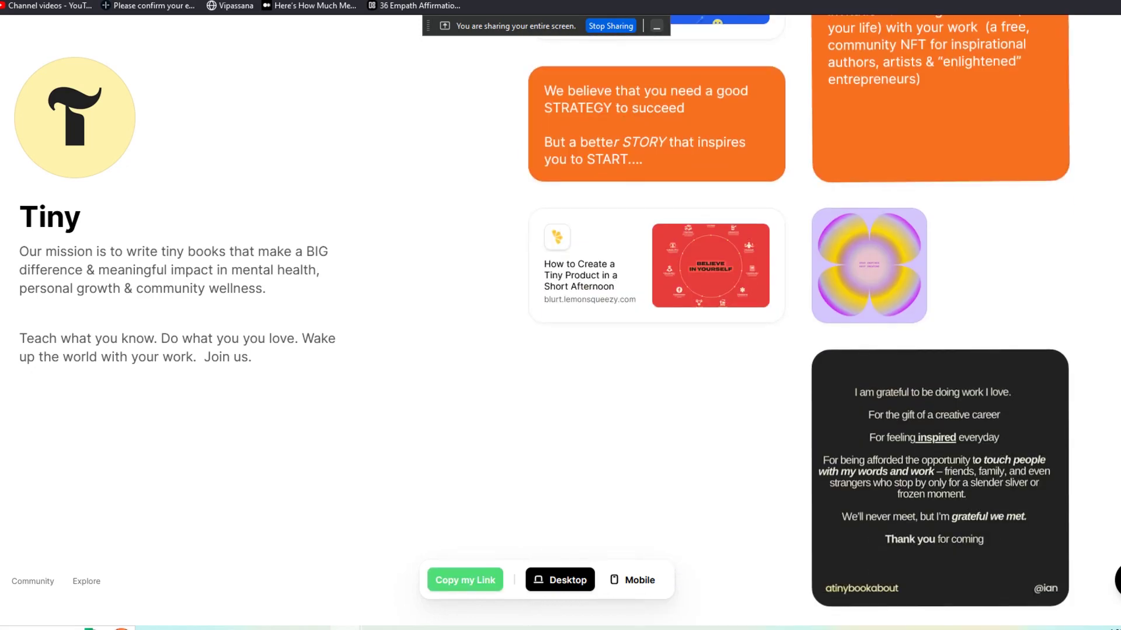
{"action": "scroll", "coordinate": [799, 320], "scroll_direction": "down", "scroll_amount": 10}
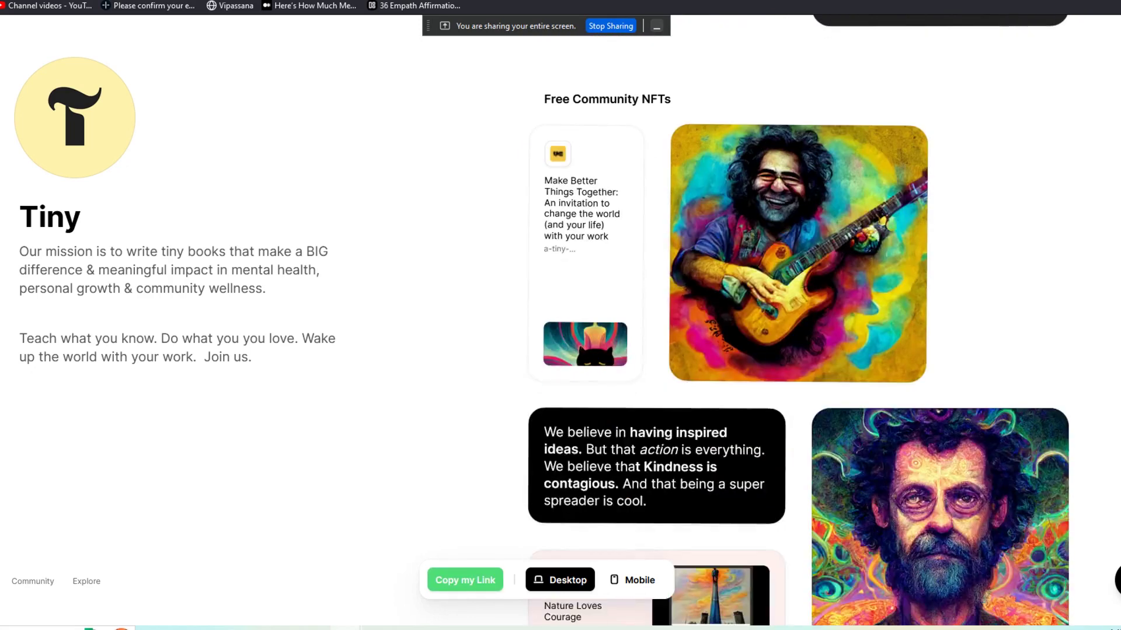
{"action": "scroll", "coordinate": [799, 320], "scroll_direction": "down", "scroll_amount": 13}
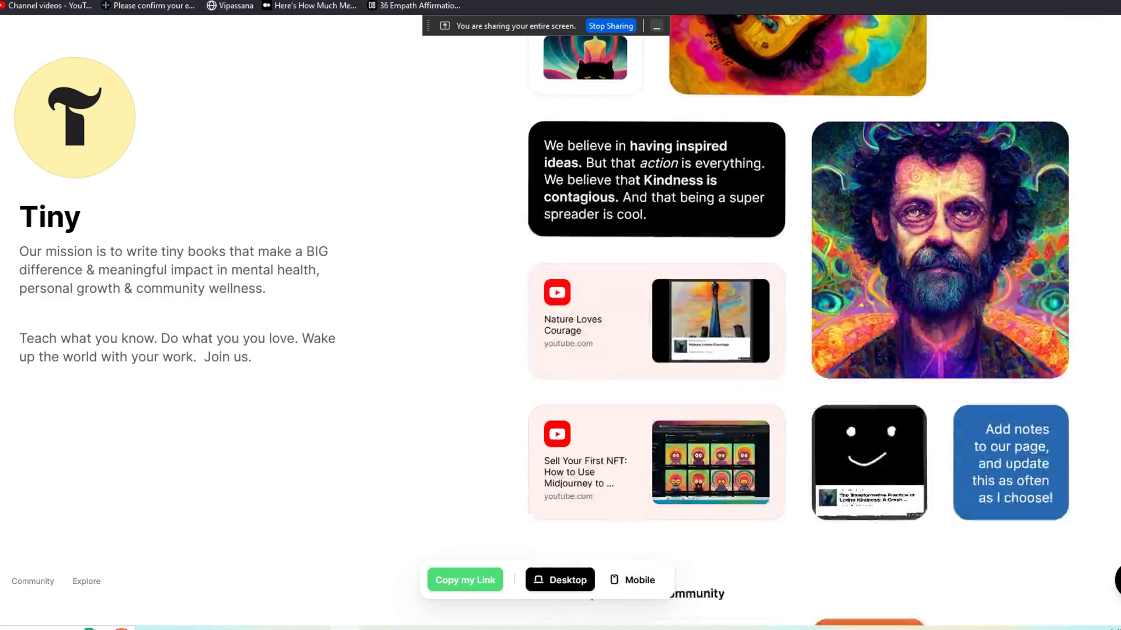
{"action": "scroll", "coordinate": [799, 320], "scroll_direction": "up", "scroll_amount": 20}
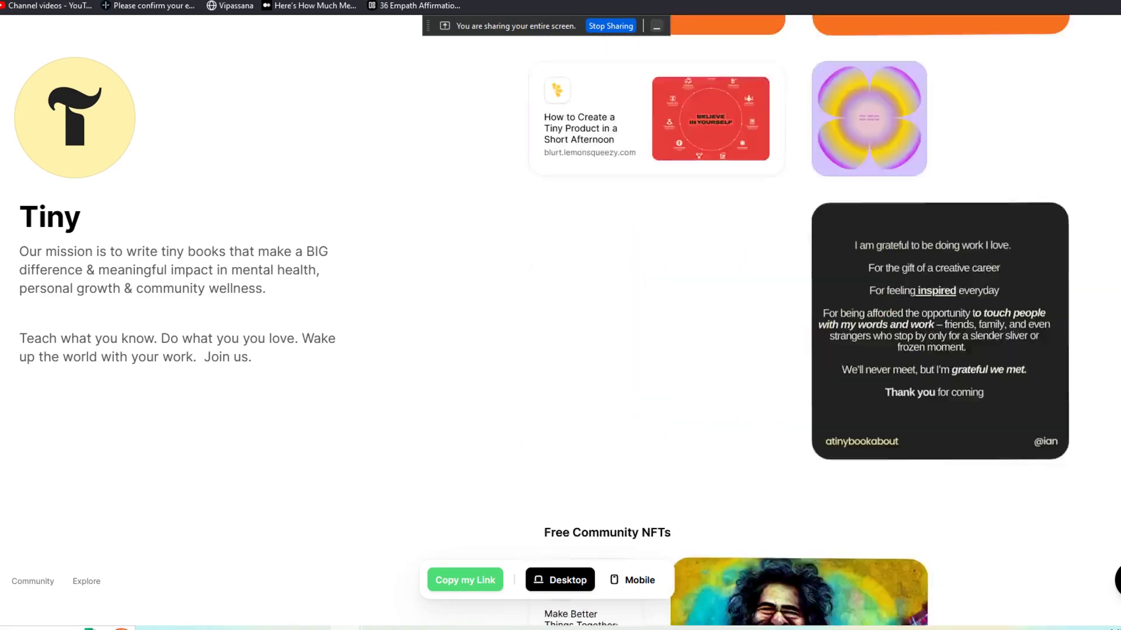
{"action": "scroll", "coordinate": [1004, 153], "scroll_direction": "up", "scroll_amount": 10}
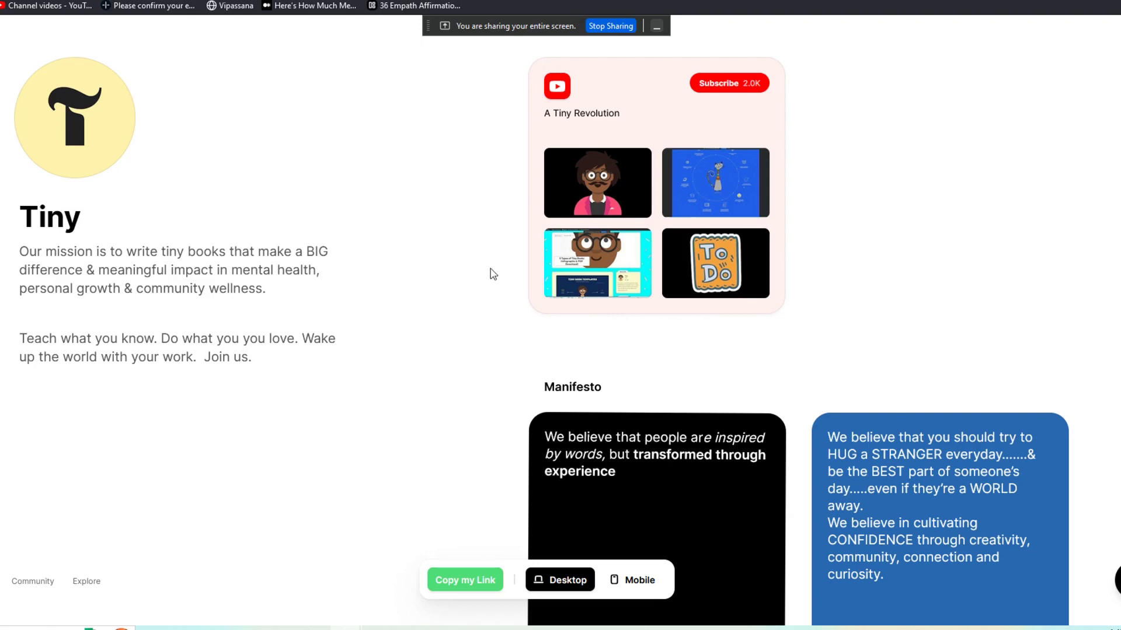
{"action": "mouse_move", "coordinate": [775, 68]}
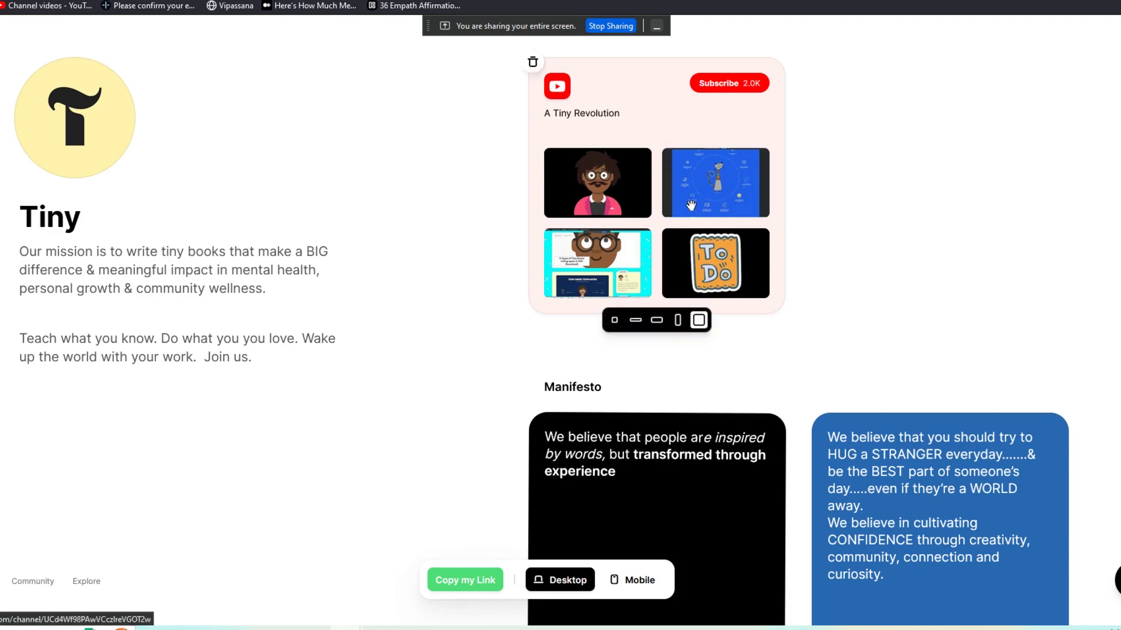
{"action": "mouse_move", "coordinate": [659, 184]}
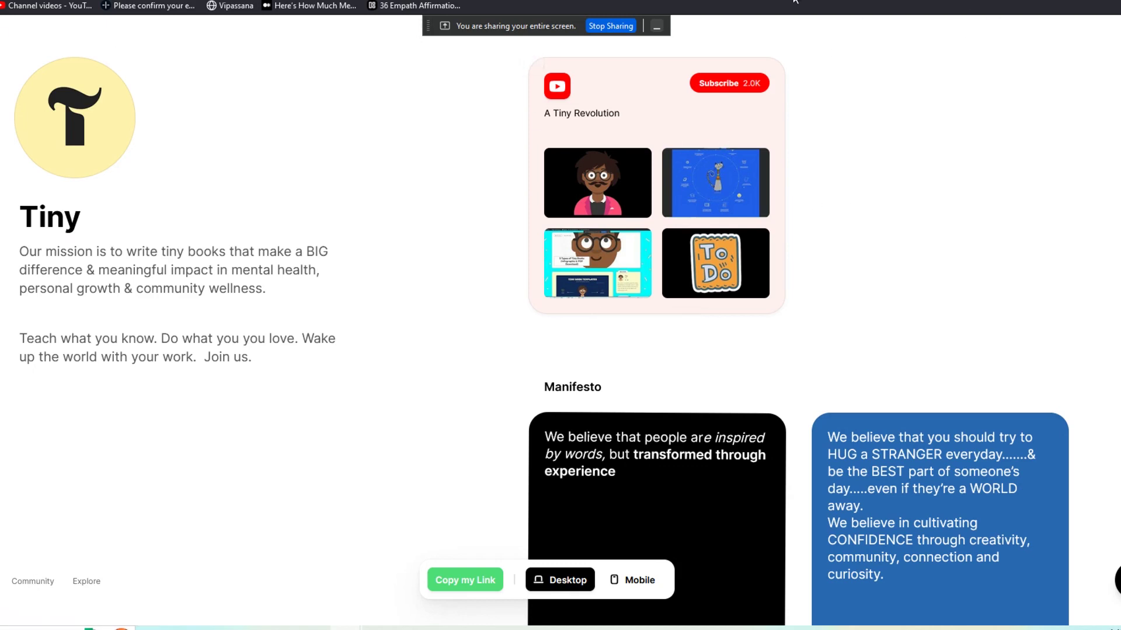
Open Psychology Today's Cherry Hill therapist listings, open a therapist's profile, and select its address
{"action": "key", "text": "ctrl+Tab"}
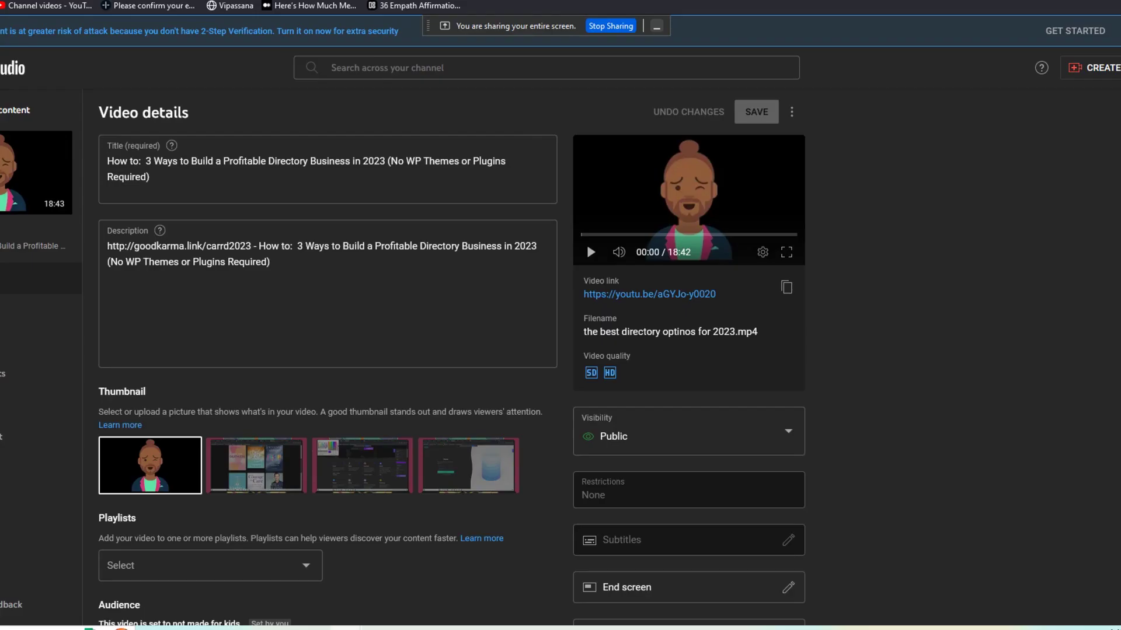
{"action": "key", "text": "ctrl+l"}
{"action": "type", "text": "psy"}
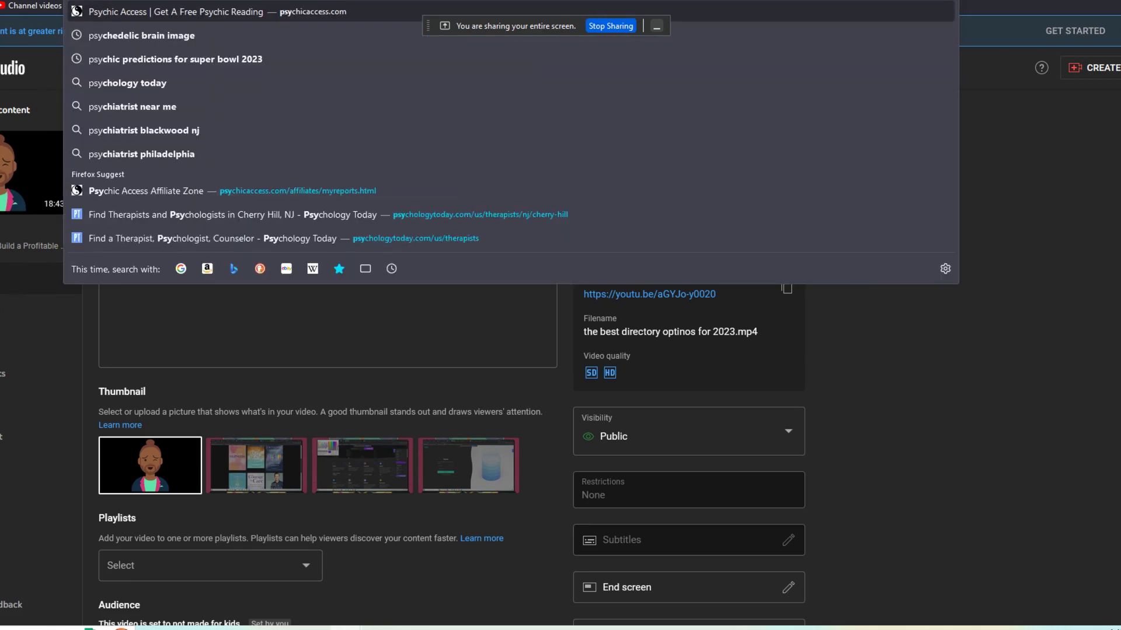
{"action": "type", "text": "cholo"}
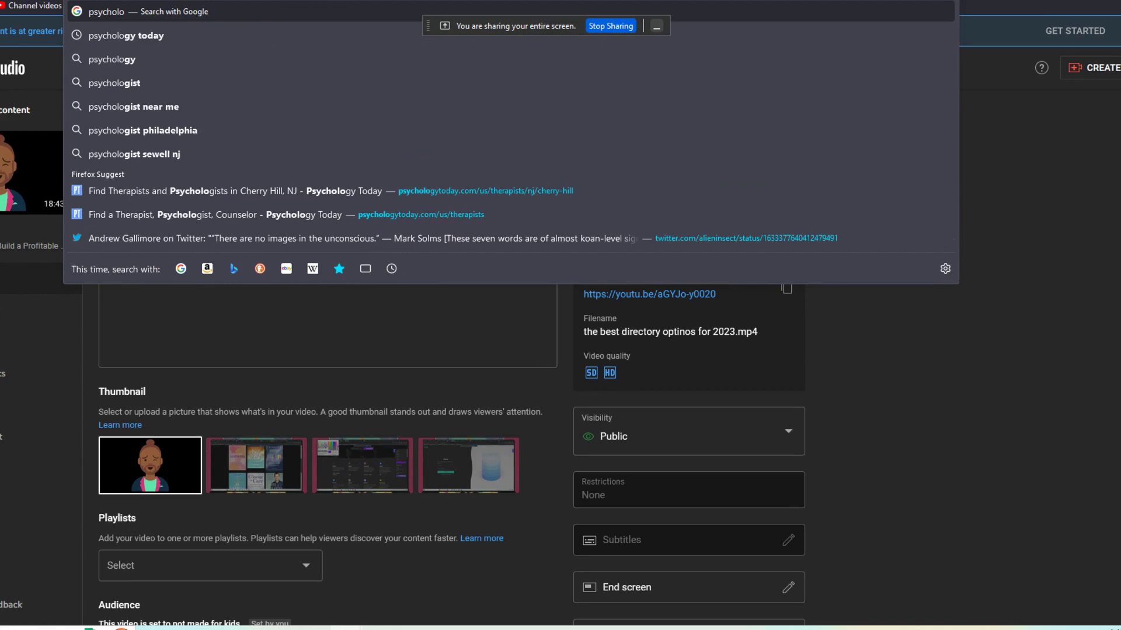
{"action": "key", "text": "Escape"}
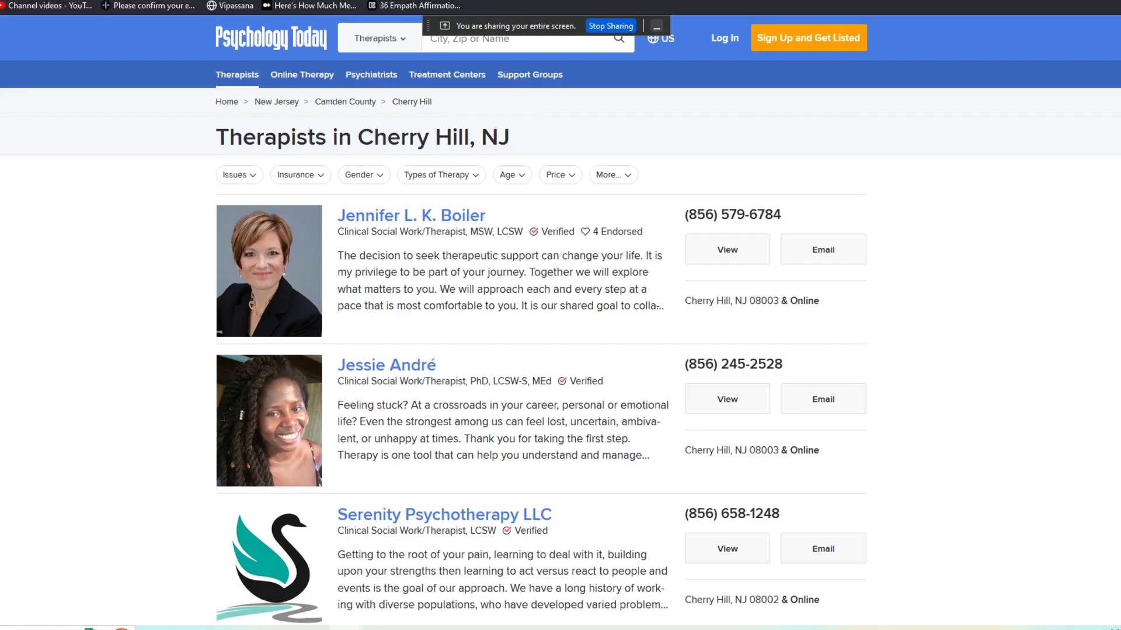
{"action": "scroll", "coordinate": [541, 362], "scroll_direction": "down", "scroll_amount": 20}
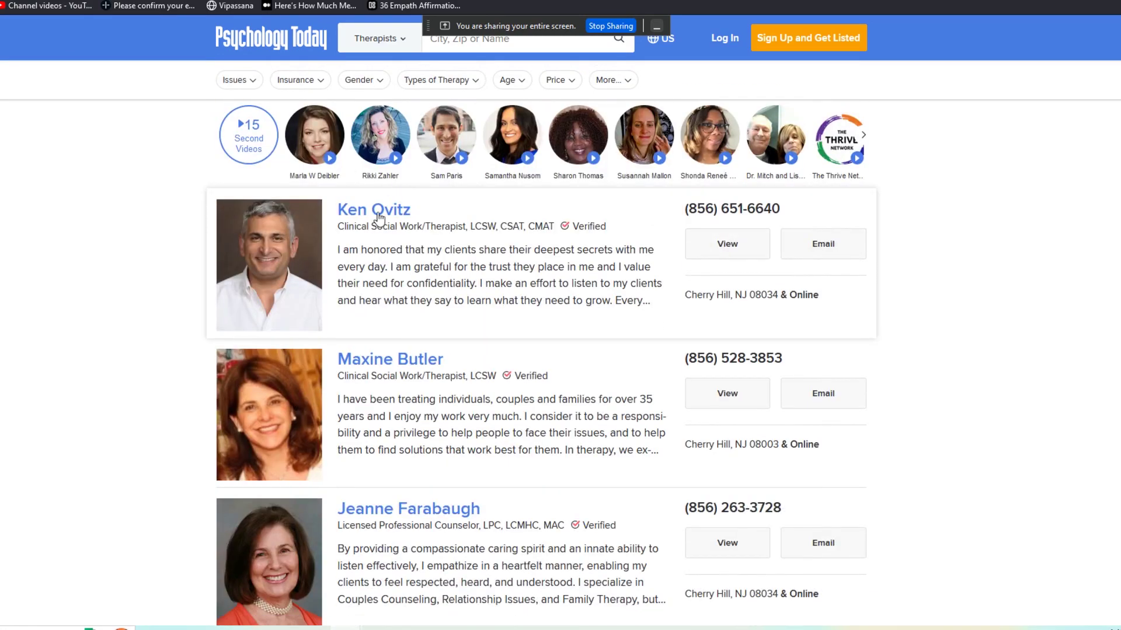
{"action": "left_click", "coordinate": [371, 221]}
{"action": "key", "text": "ctrl+l"}
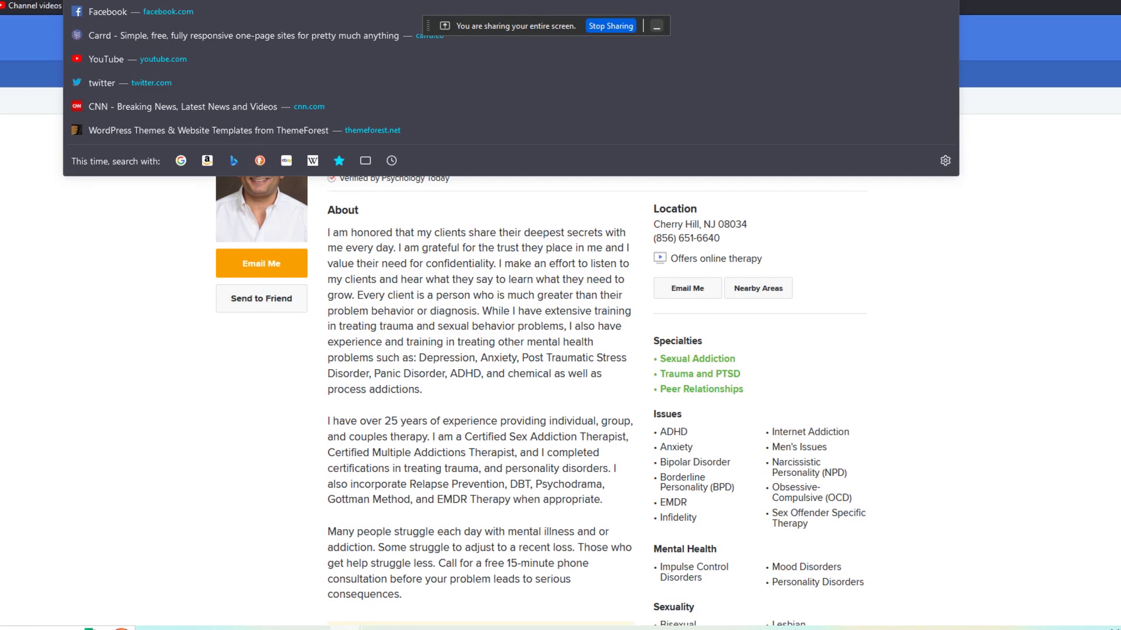
Paste the therapist's Psychology Today profile URL into Bento and add it as a card
{"action": "key", "text": "ctrl+Tab"}
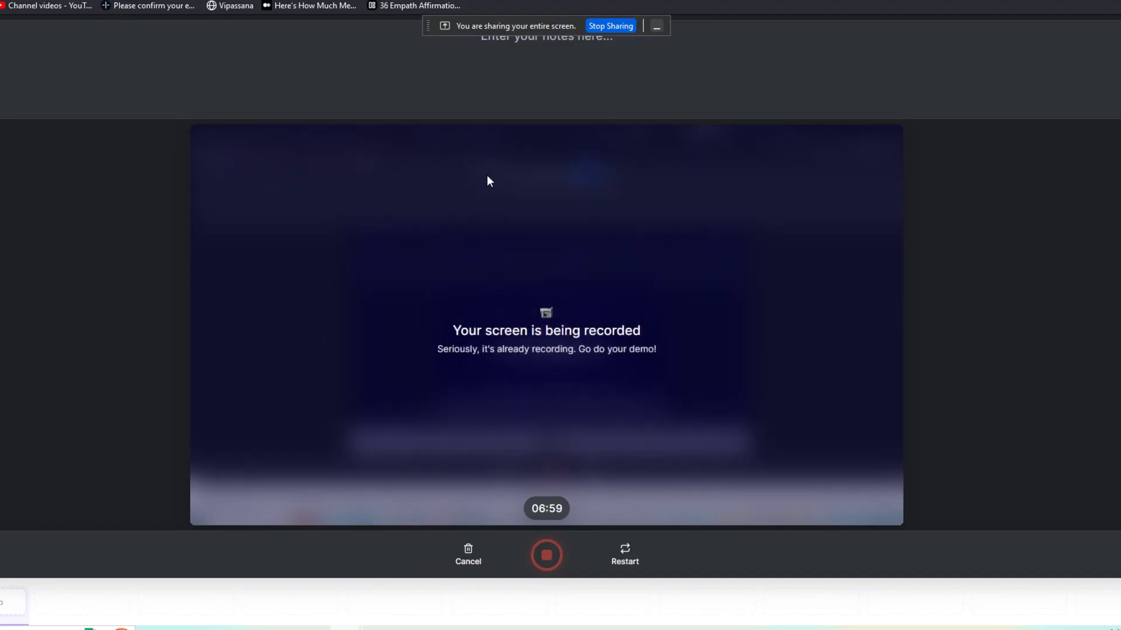
{"action": "key", "text": "ctrl+Tab"}
{"action": "key", "text": "ctrl+Tab"}
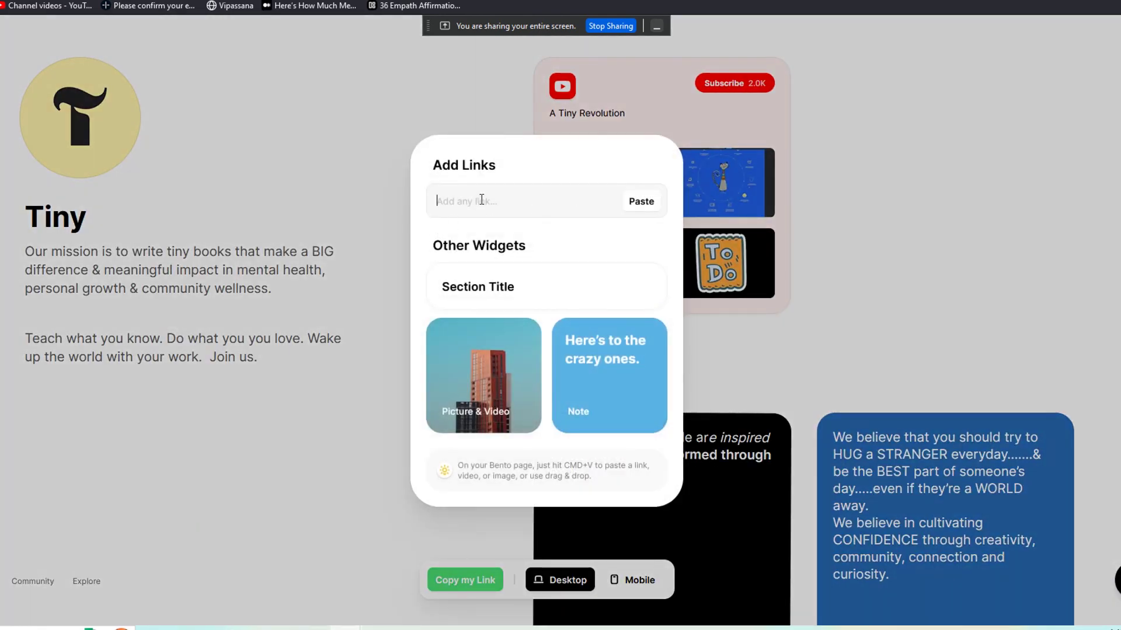
{"action": "key", "text": "ctrl+v"}
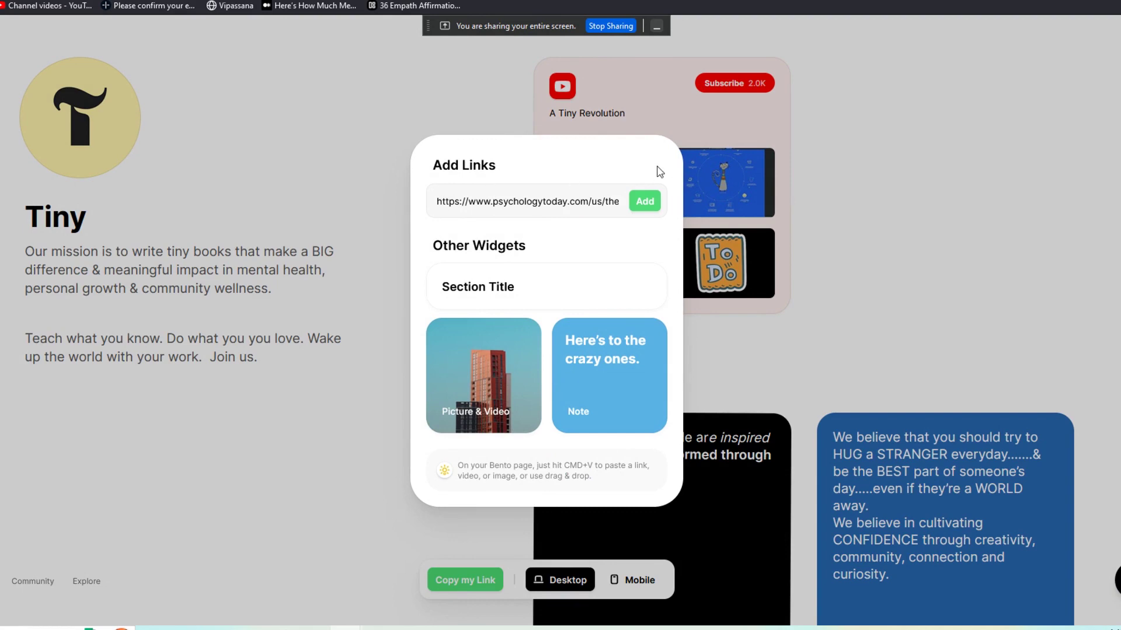
{"action": "left_click", "coordinate": [645, 202]}
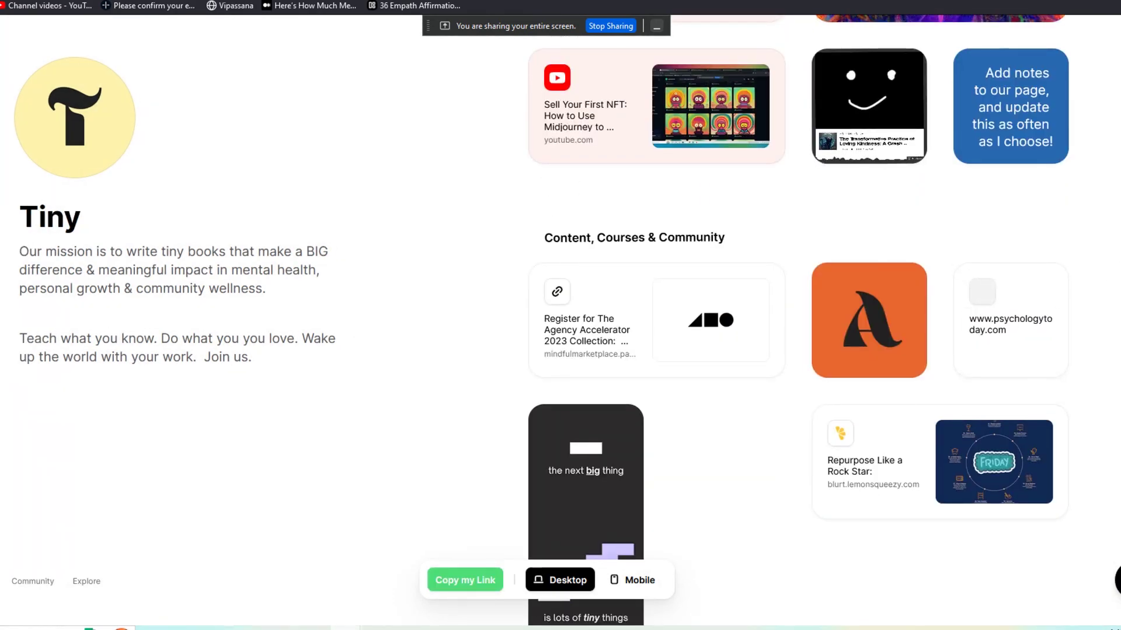
Find the new therapist card and drag it next to the staircase card
{"action": "scroll", "coordinate": [799, 321], "scroll_direction": "down", "scroll_amount": 3}
{"action": "scroll", "coordinate": [799, 321], "scroll_direction": "up", "scroll_amount": 12}
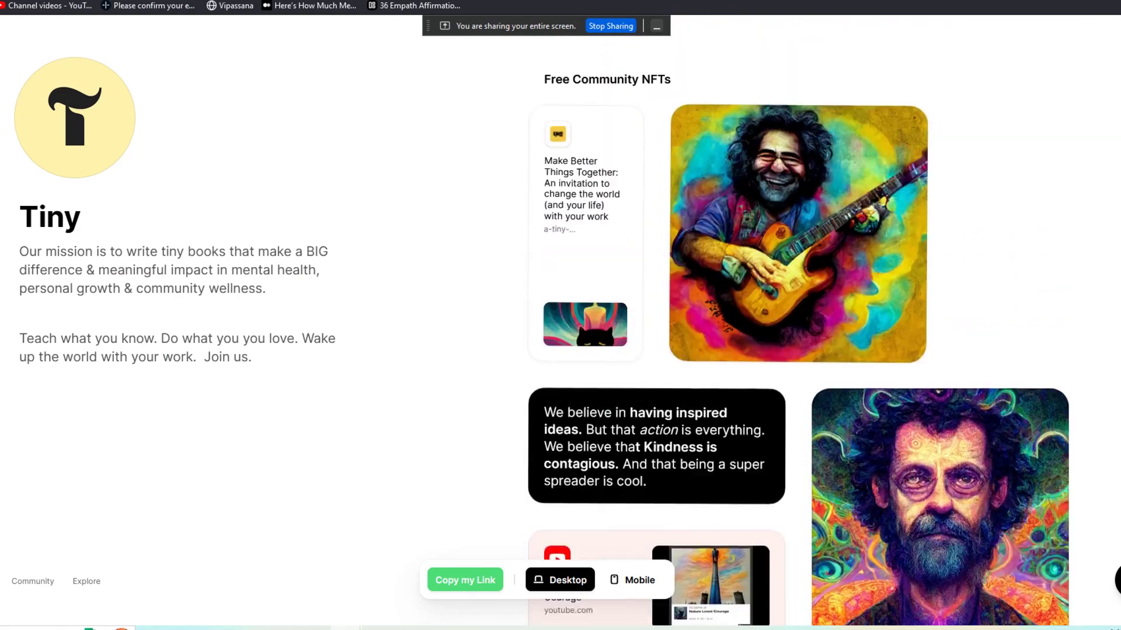
{"action": "scroll", "coordinate": [798, 321], "scroll_direction": "up", "scroll_amount": 10}
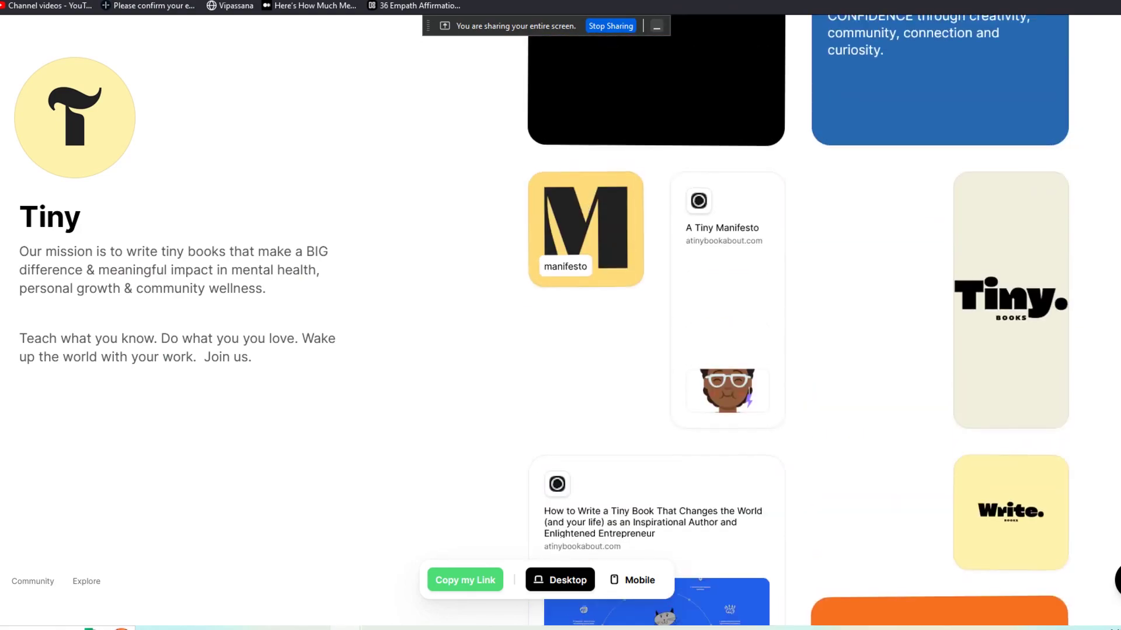
{"action": "scroll", "coordinate": [799, 322], "scroll_direction": "up", "scroll_amount": 10}
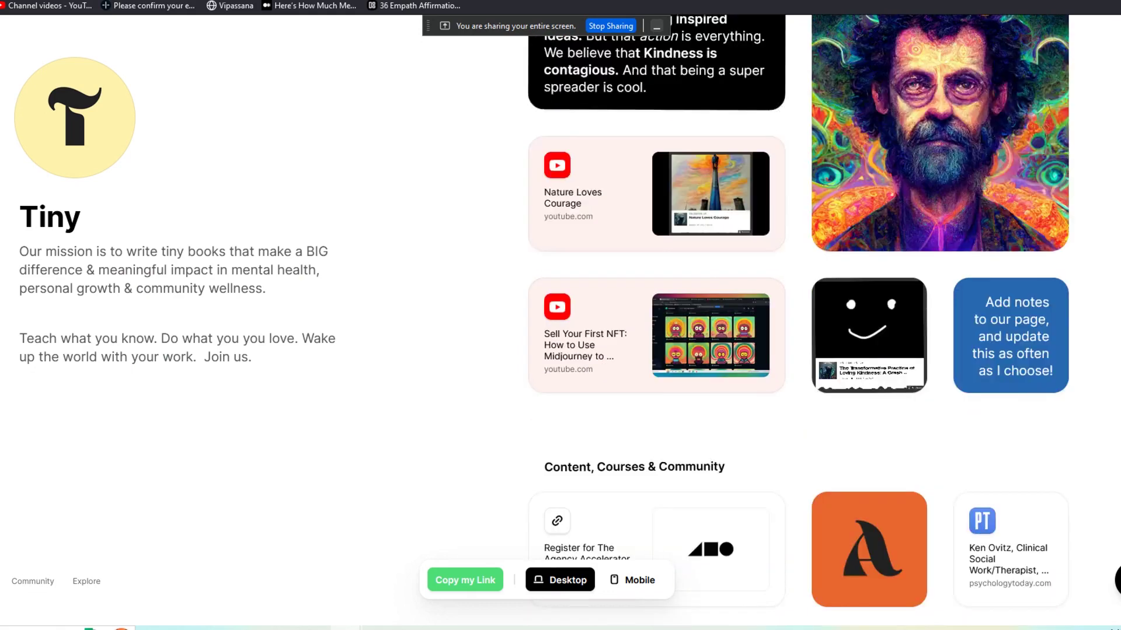
{"action": "scroll", "coordinate": [1043, 214], "scroll_direction": "down", "scroll_amount": 6}
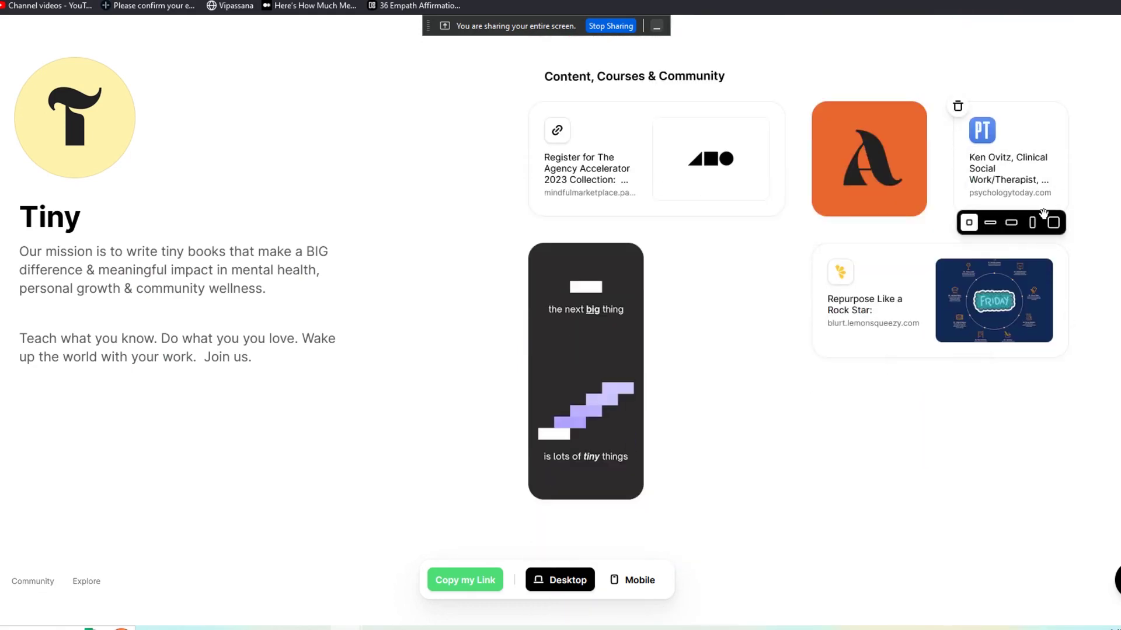
{"action": "left_click_drag", "start_coordinate": [977, 132], "coordinate": [690, 257]}
Try large square and tall sizes on the therapist card, settling on wide with photo beside text
{"action": "left_click", "coordinate": [771, 365]}
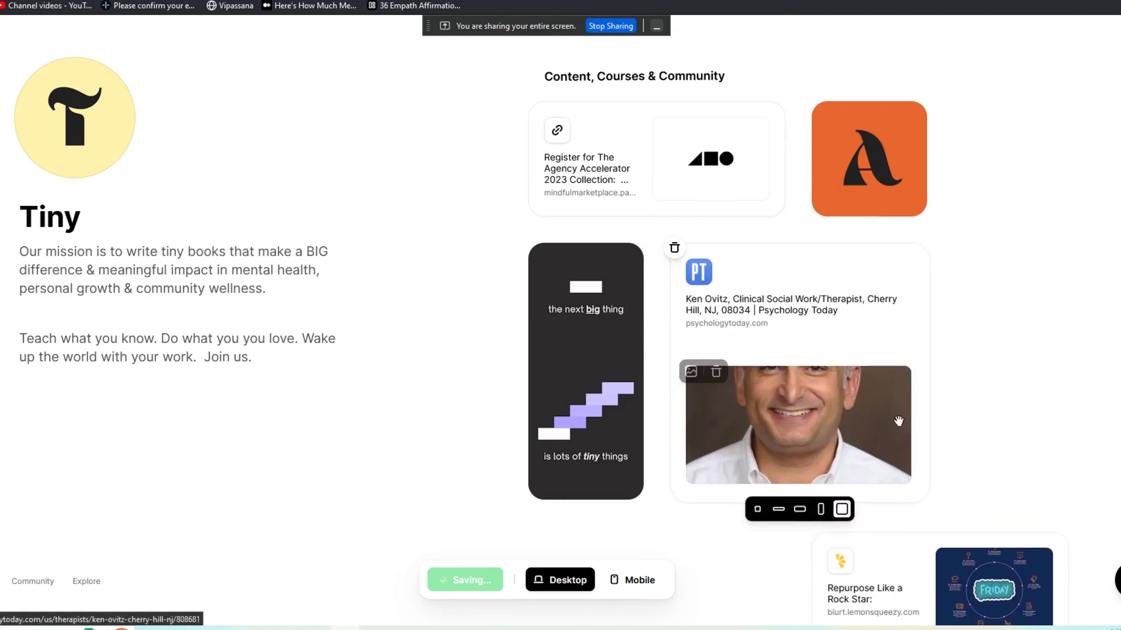
{"action": "left_click", "coordinate": [820, 509]}
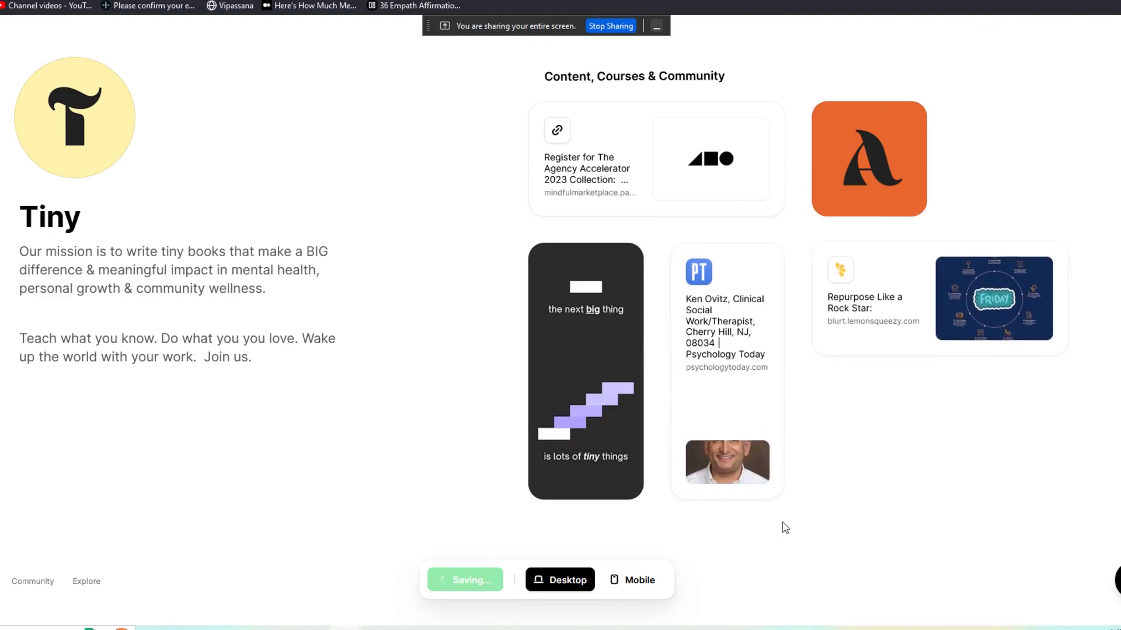
{"action": "left_click", "coordinate": [727, 506]}
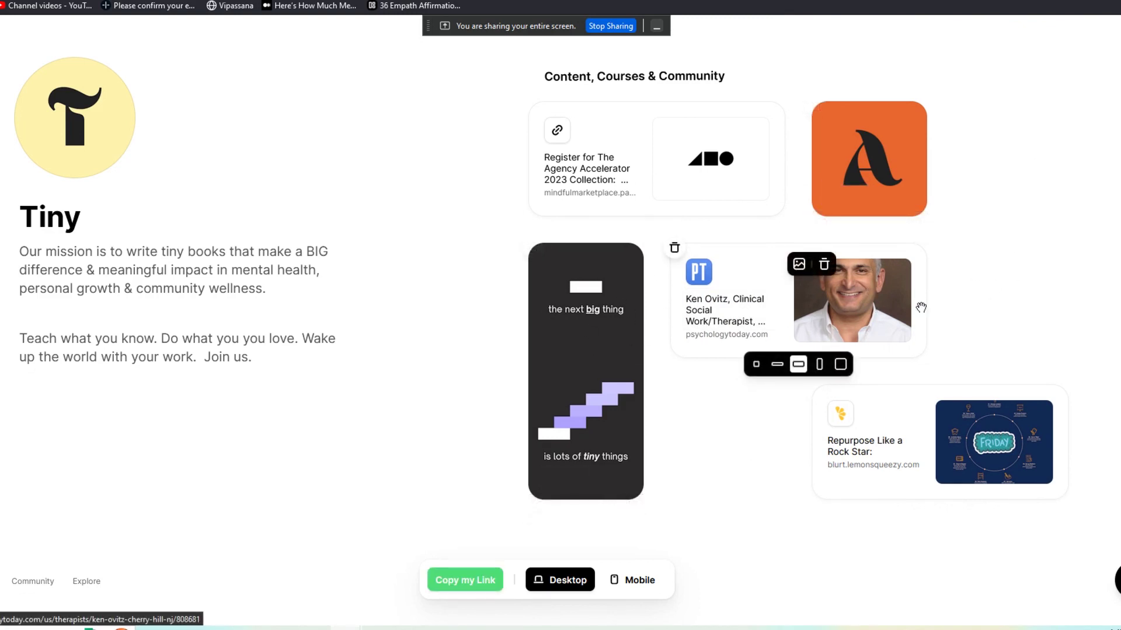
{"action": "mouse_move", "coordinate": [672, 286]}
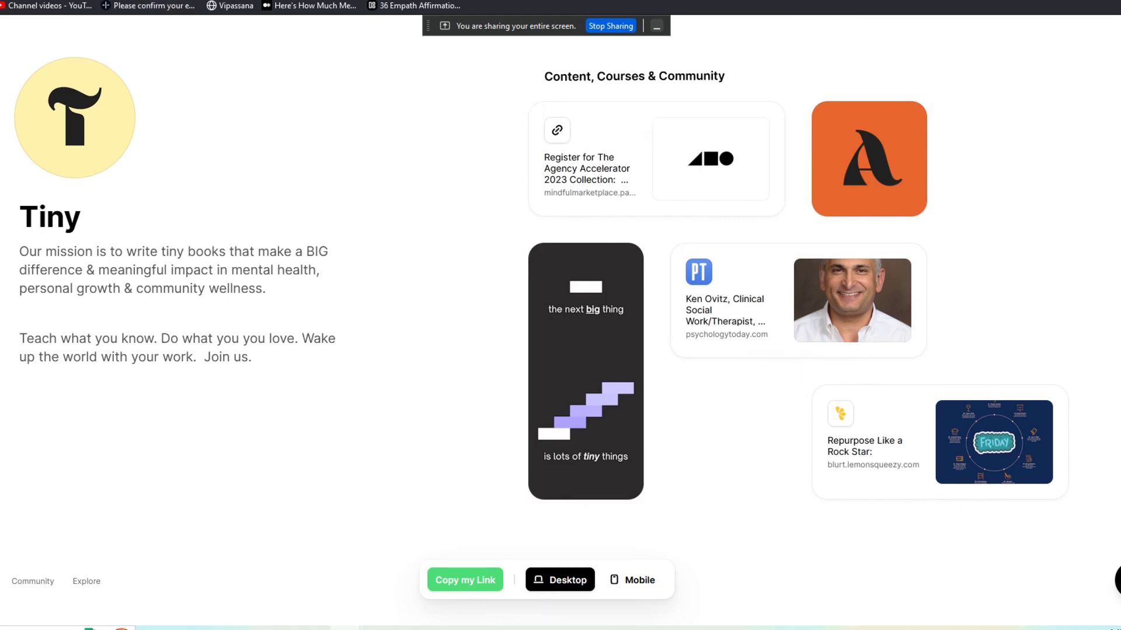
{"action": "scroll", "coordinate": [1093, 451], "scroll_direction": "up", "scroll_amount": 3}
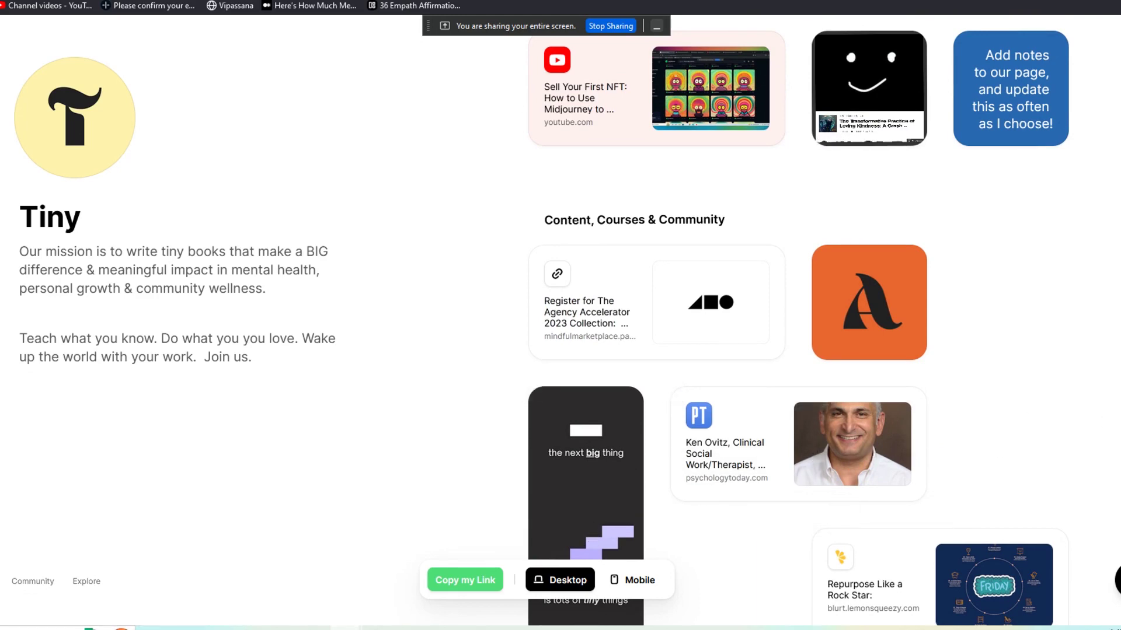
{"action": "scroll", "coordinate": [798, 321], "scroll_direction": "up", "scroll_amount": 20}
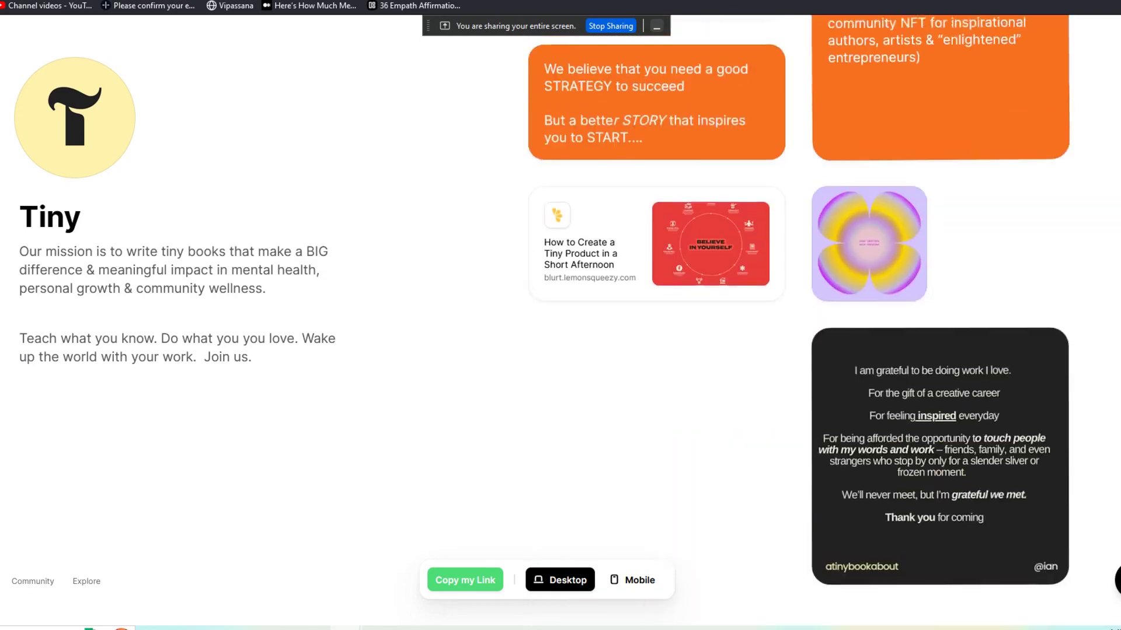
{"action": "scroll", "coordinate": [799, 321], "scroll_direction": "up", "scroll_amount": 3}
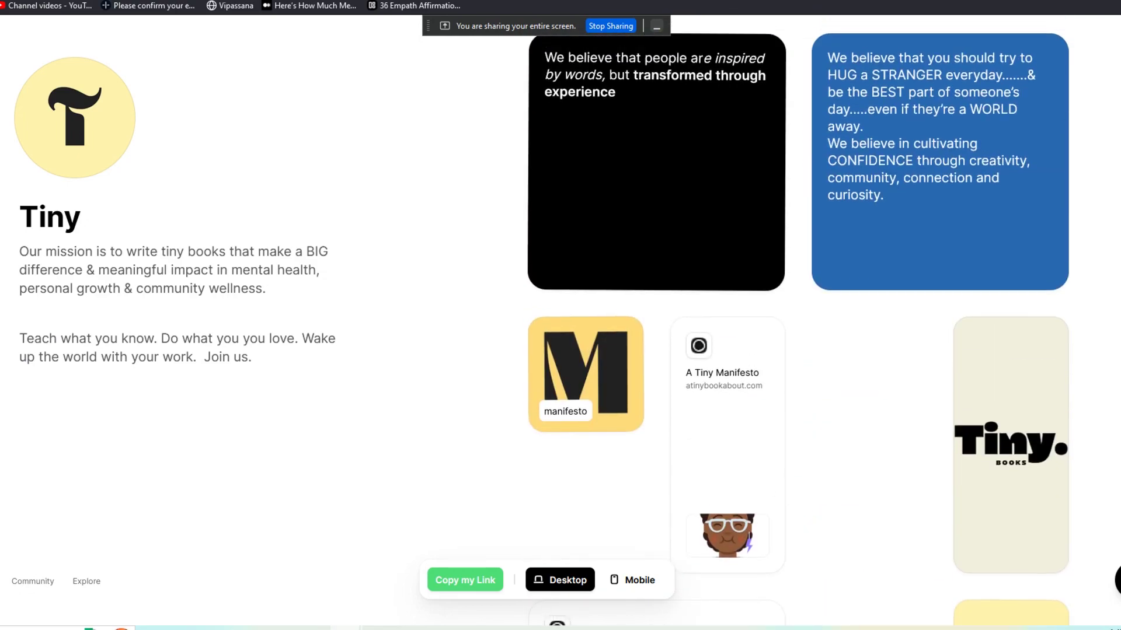
{"action": "scroll", "coordinate": [798, 330], "scroll_direction": "up", "scroll_amount": 6}
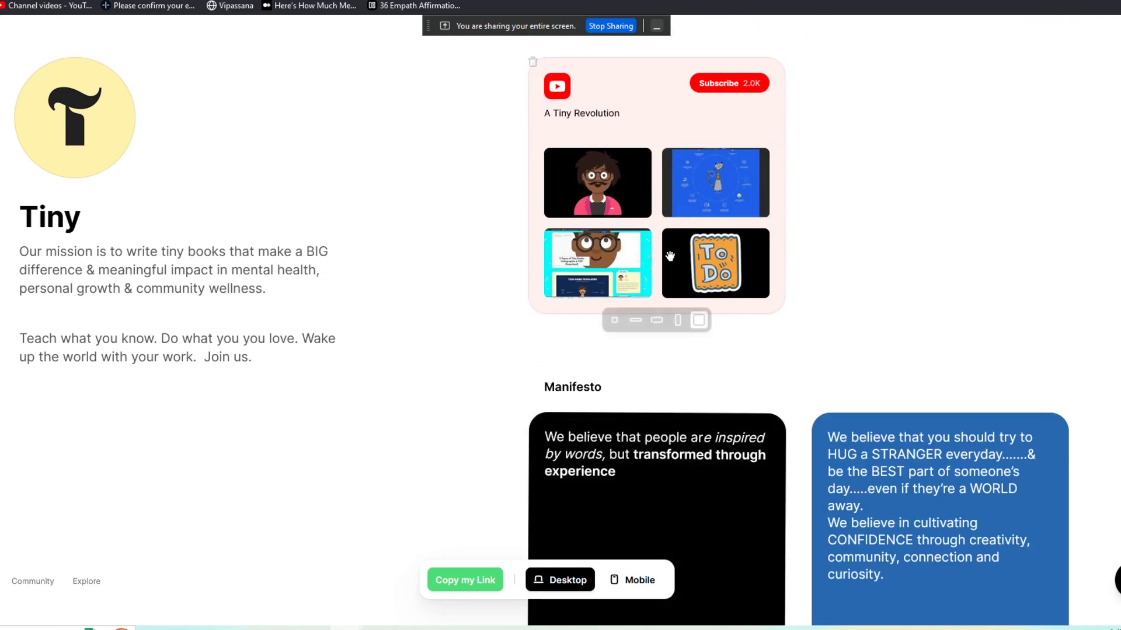
{"action": "scroll", "coordinate": [805, 327], "scroll_direction": "down", "scroll_amount": 20}
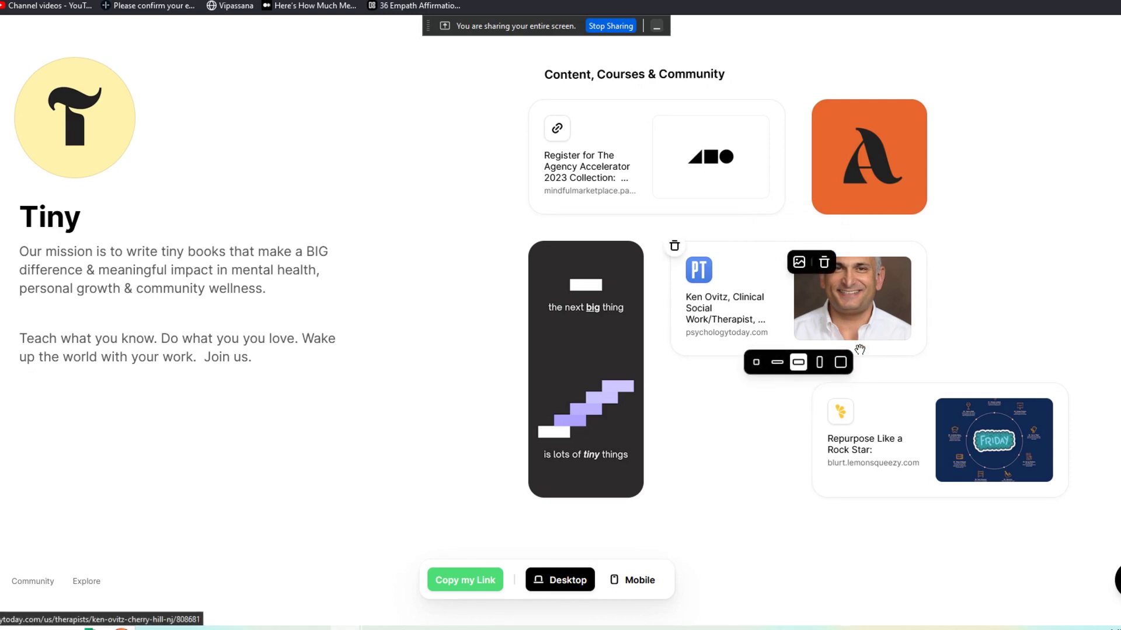
Remove the photo from the Psychology Today therapist card
{"action": "left_click", "coordinate": [823, 265]}
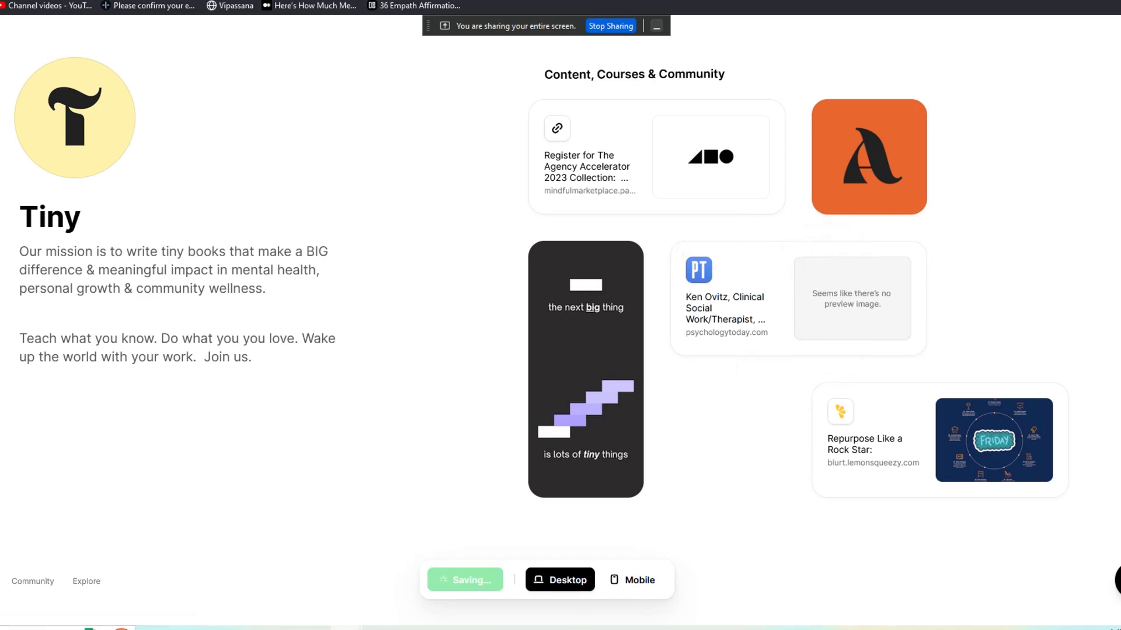
{"action": "scroll", "coordinate": [799, 272], "scroll_direction": "up", "scroll_amount": 5}
{"action": "scroll", "coordinate": [799, 272], "scroll_direction": "down", "scroll_amount": 6}
{"action": "scroll", "coordinate": [303, 233], "scroll_direction": "up", "scroll_amount": 10}
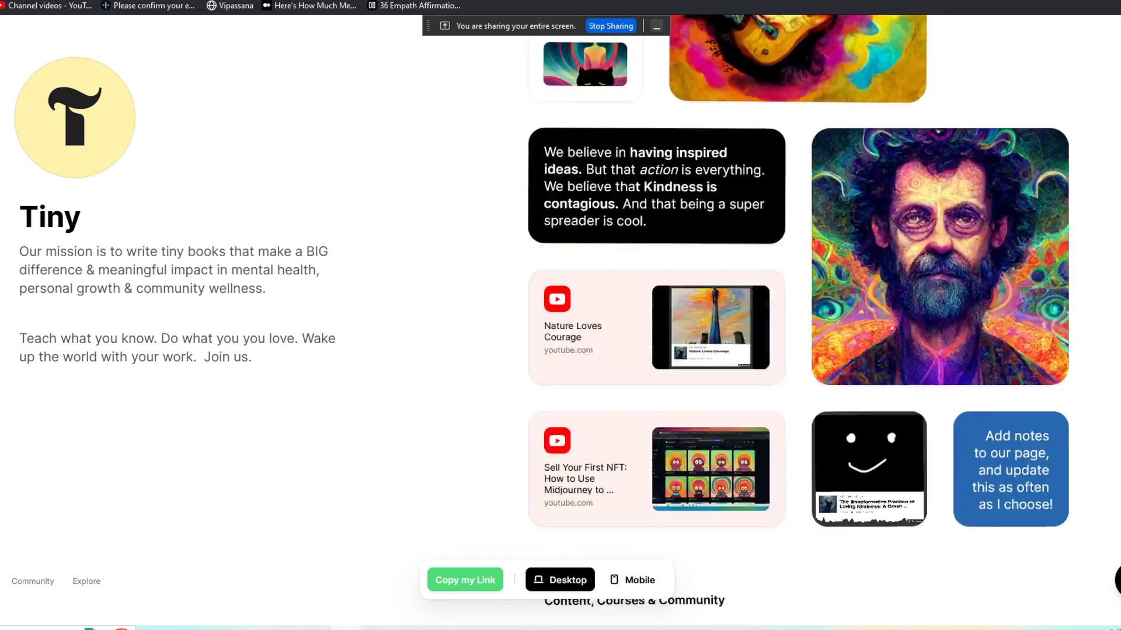
{"action": "scroll", "coordinate": [303, 233], "scroll_direction": "down", "scroll_amount": 9}
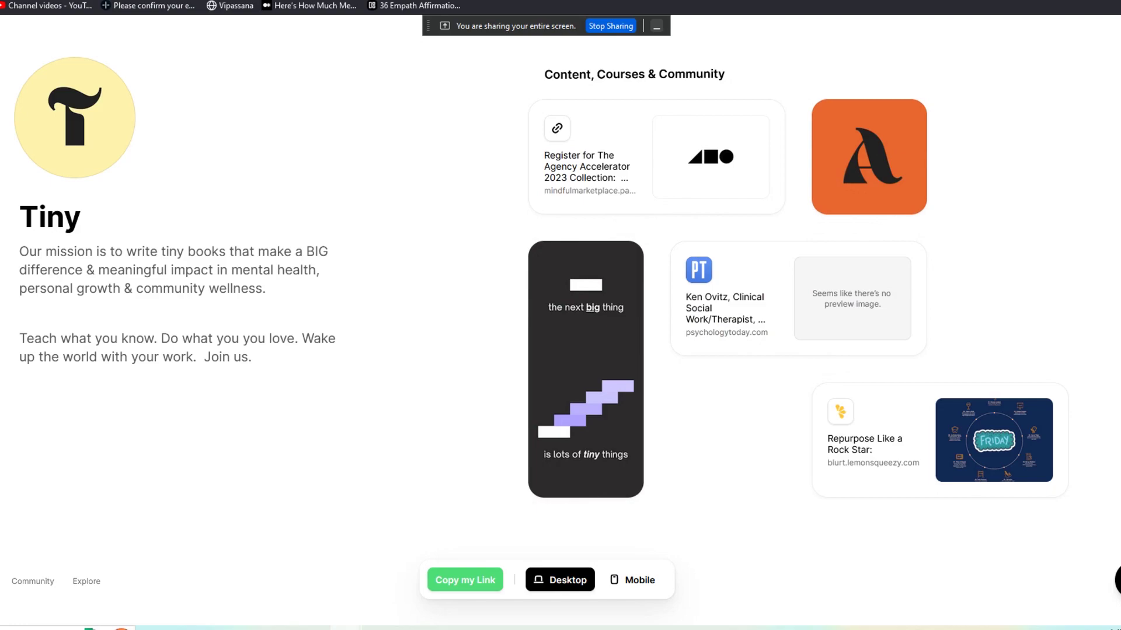
Delete the therapist link card from the Content, Courses & Community section
{"action": "scroll", "coordinate": [798, 321], "scroll_direction": "up", "scroll_amount": 15}
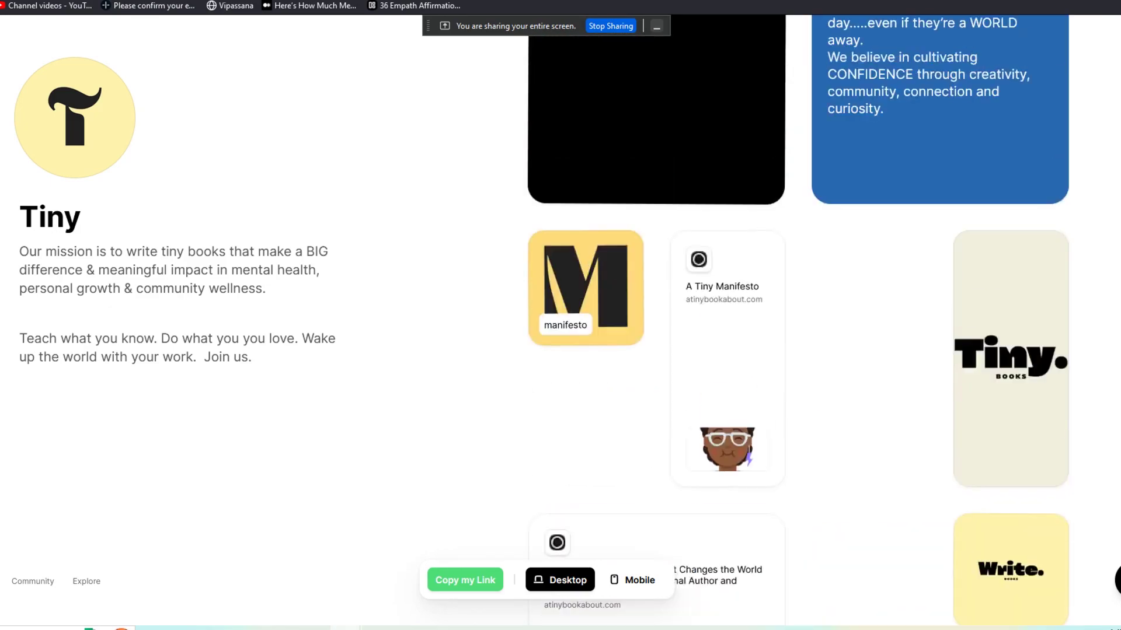
{"action": "scroll", "coordinate": [798, 321], "scroll_direction": "up", "scroll_amount": 8}
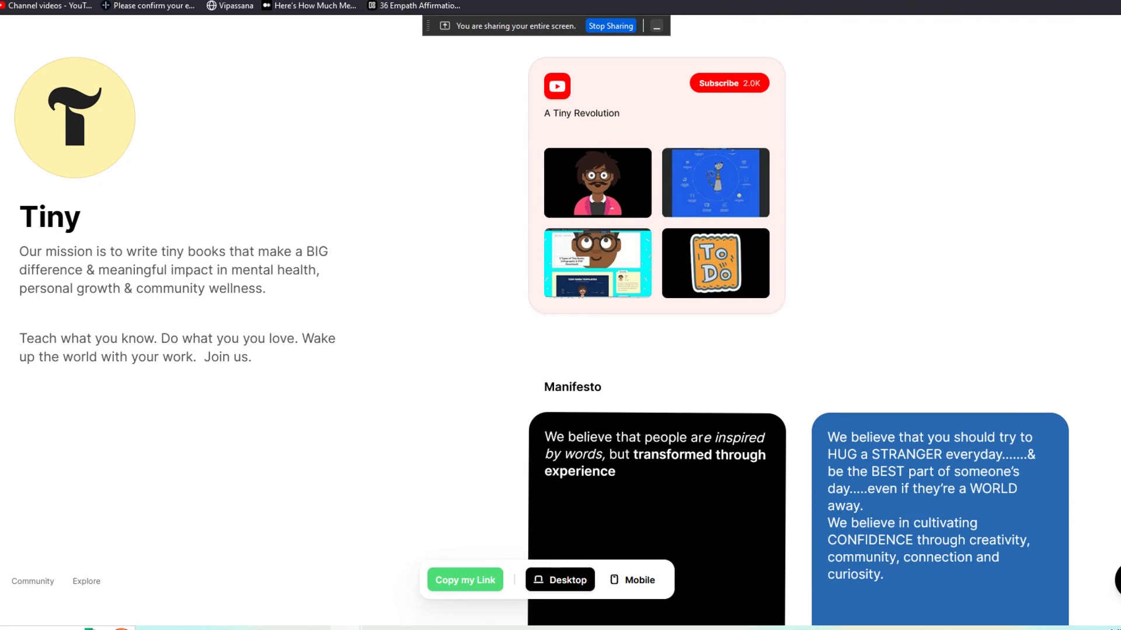
{"action": "scroll", "coordinate": [798, 321], "scroll_direction": "down", "scroll_amount": 15}
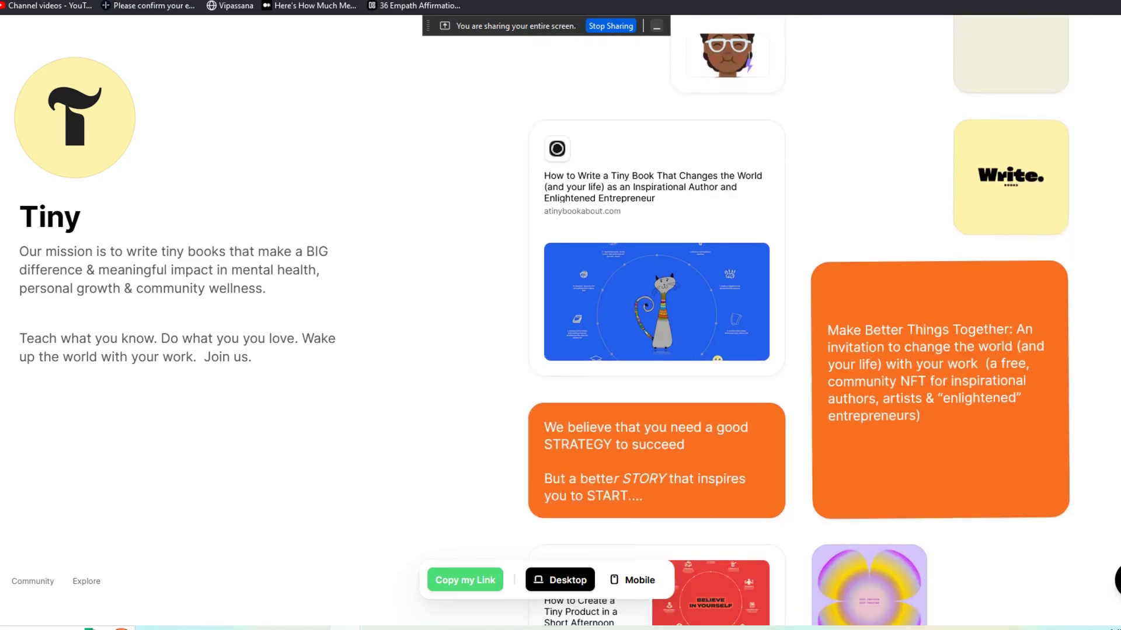
{"action": "scroll", "coordinate": [798, 321], "scroll_direction": "down", "scroll_amount": 15}
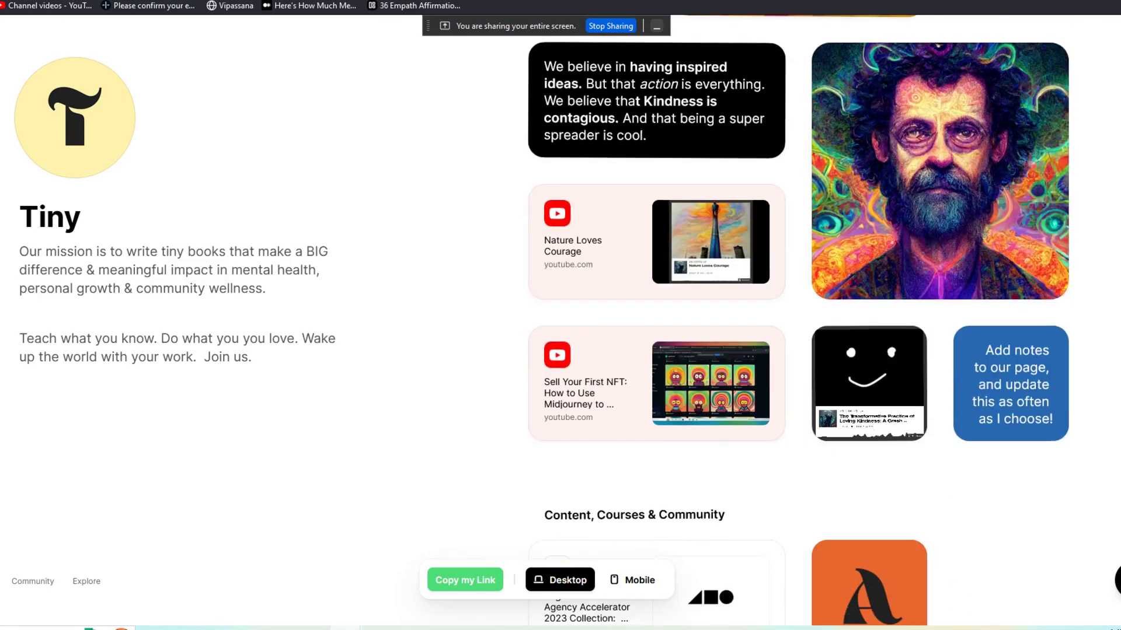
{"action": "scroll", "coordinate": [798, 321], "scroll_direction": "down", "scroll_amount": 8}
{"action": "scroll", "coordinate": [1087, 521], "scroll_direction": "up", "scroll_amount": 20}
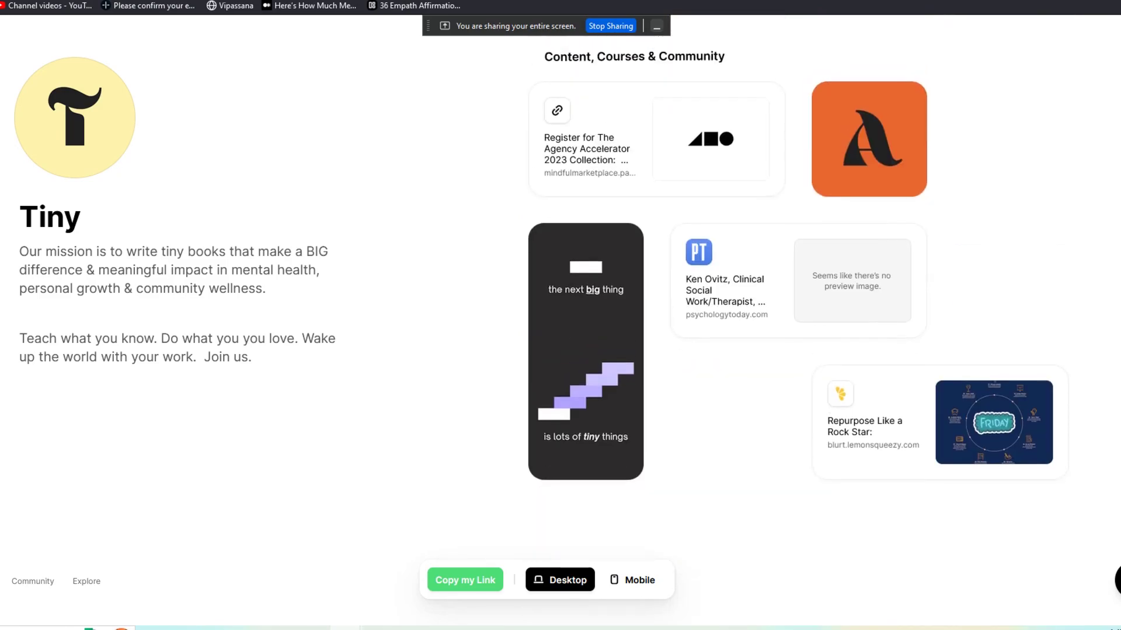
{"action": "scroll", "coordinate": [1087, 521], "scroll_direction": "down", "scroll_amount": 10}
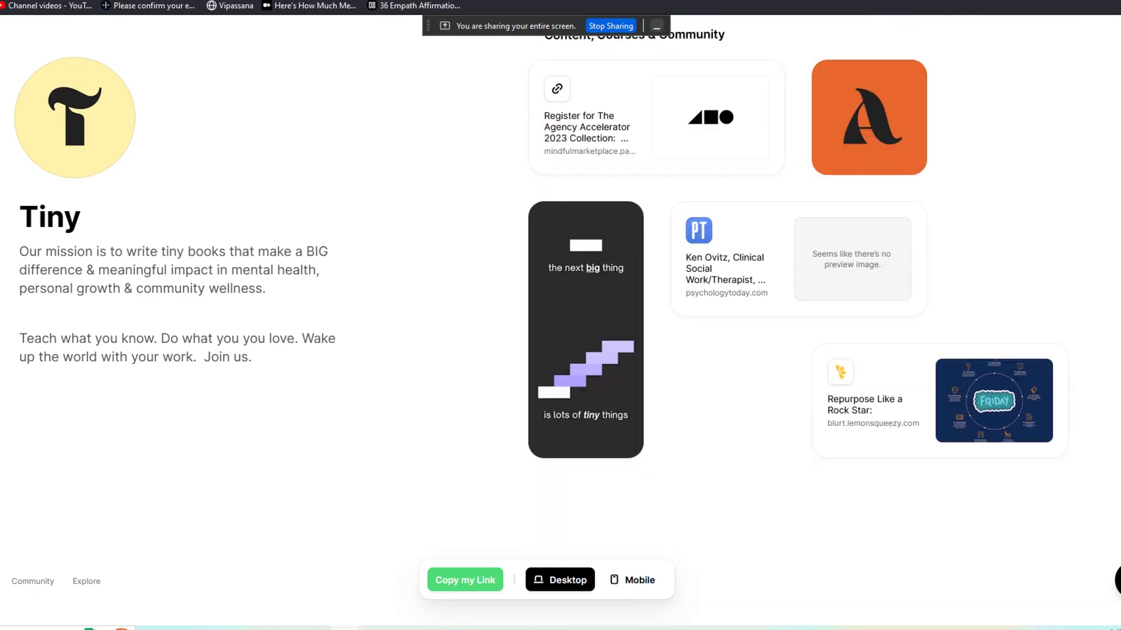
{"action": "mouse_move", "coordinate": [732, 276]}
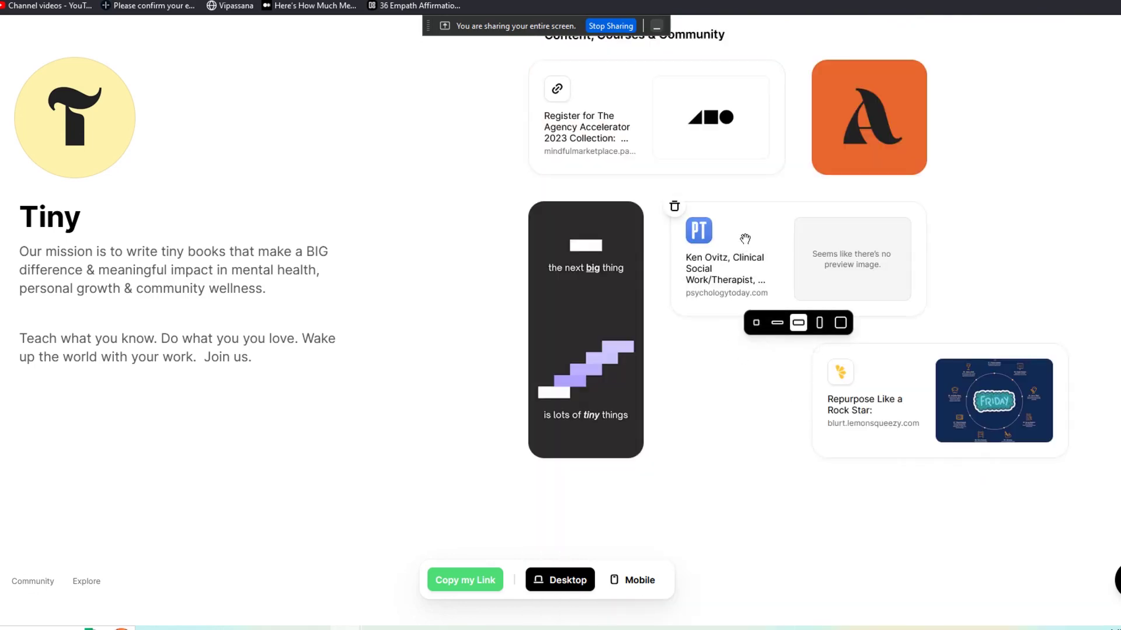
{"action": "left_click", "coordinate": [675, 206]}
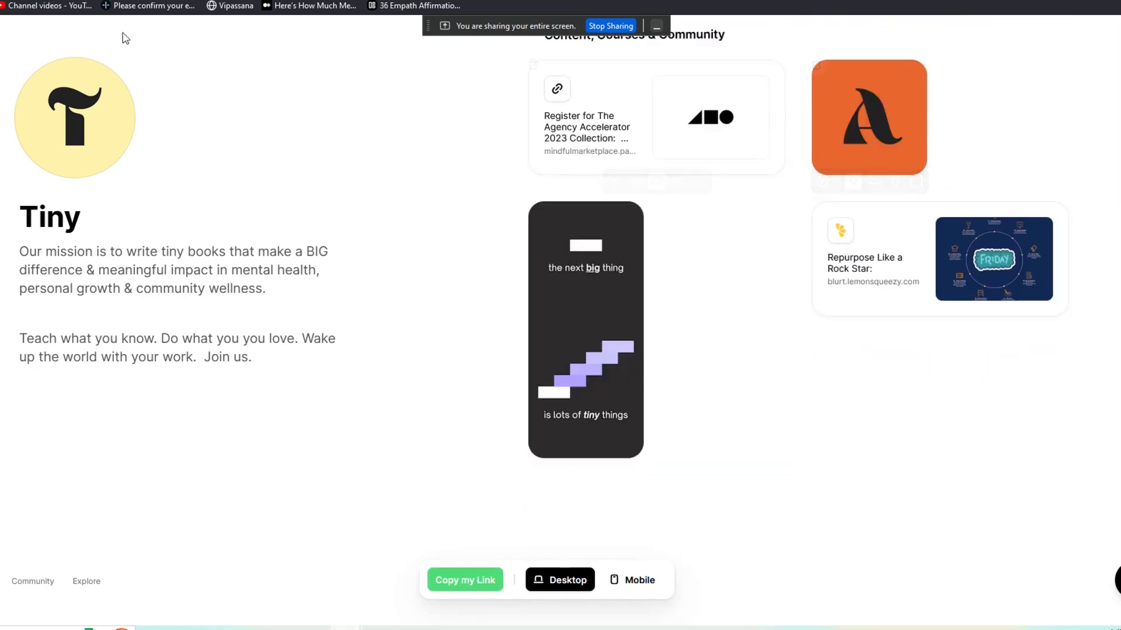
{"action": "mouse_move", "coordinate": [941, 224]}
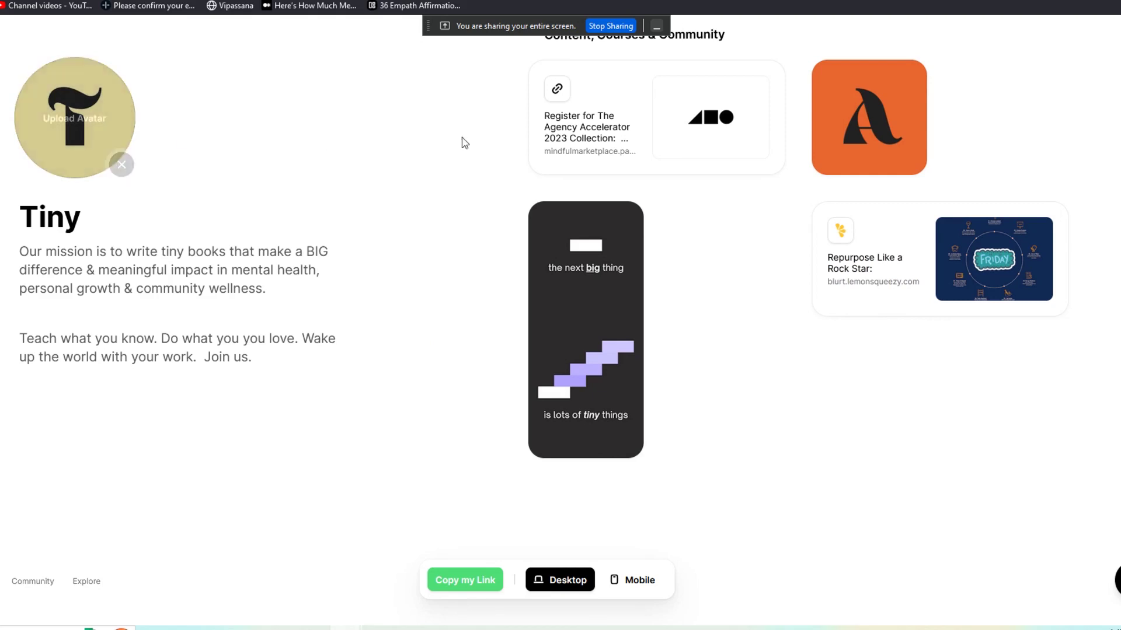
{"action": "mouse_move", "coordinate": [632, 233]}
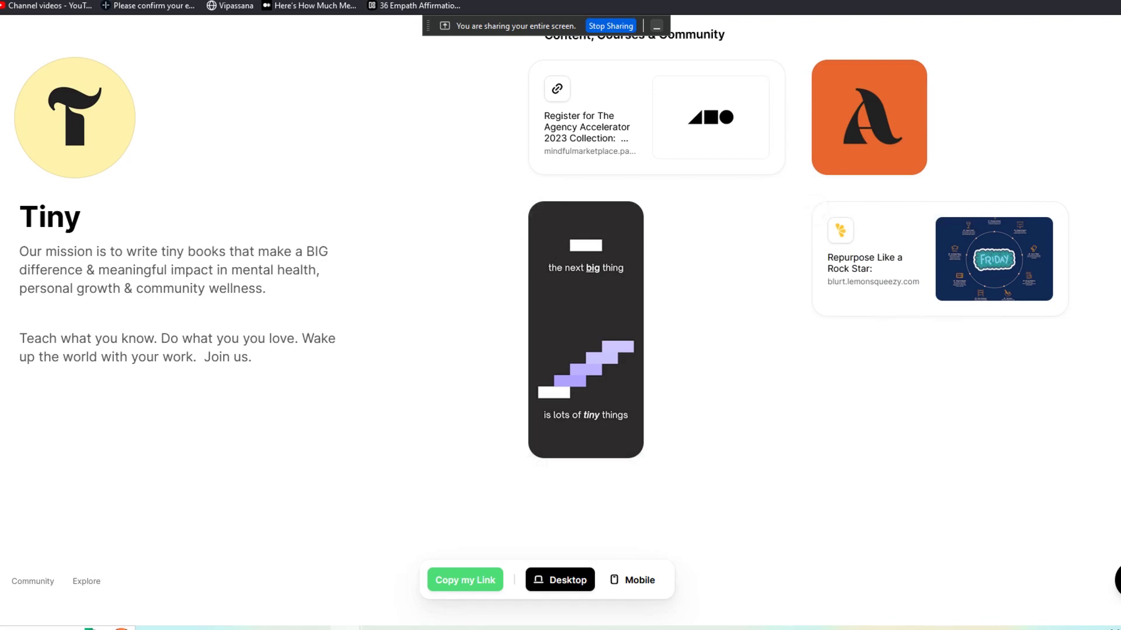
{"action": "scroll", "coordinate": [794, 292], "scroll_direction": "up", "scroll_amount": 10}
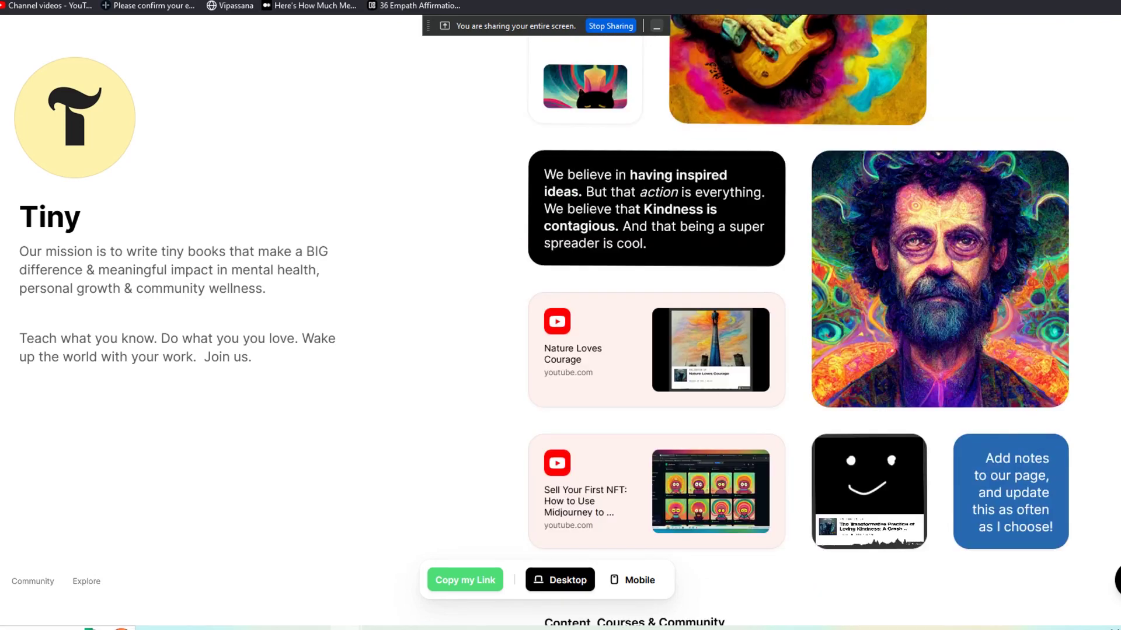
{"action": "scroll", "coordinate": [794, 321], "scroll_direction": "up", "scroll_amount": 15}
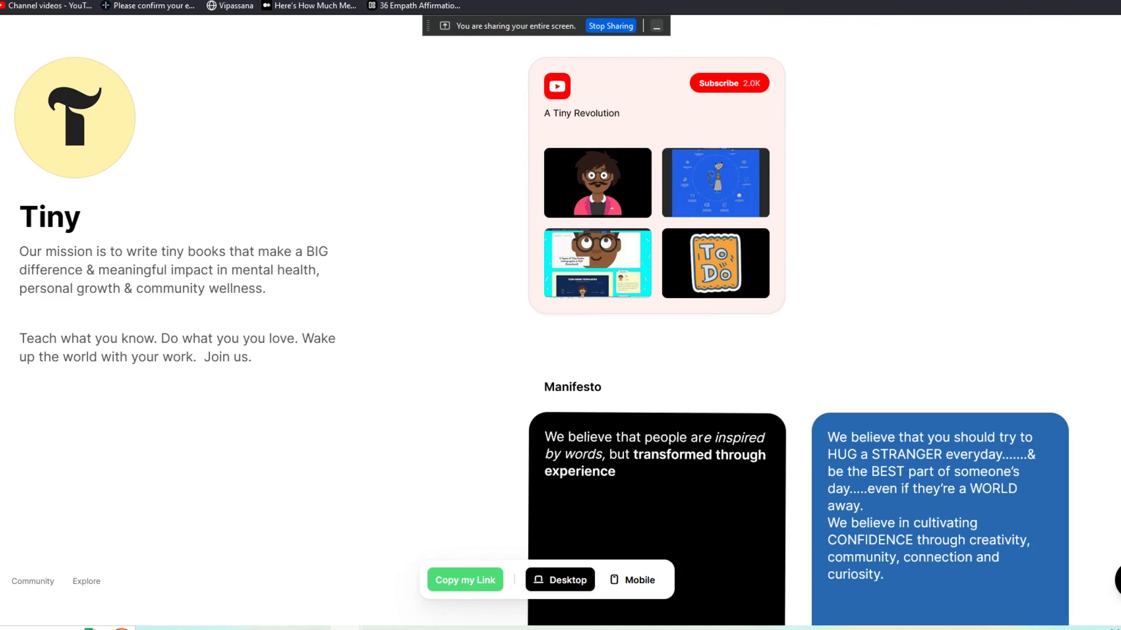